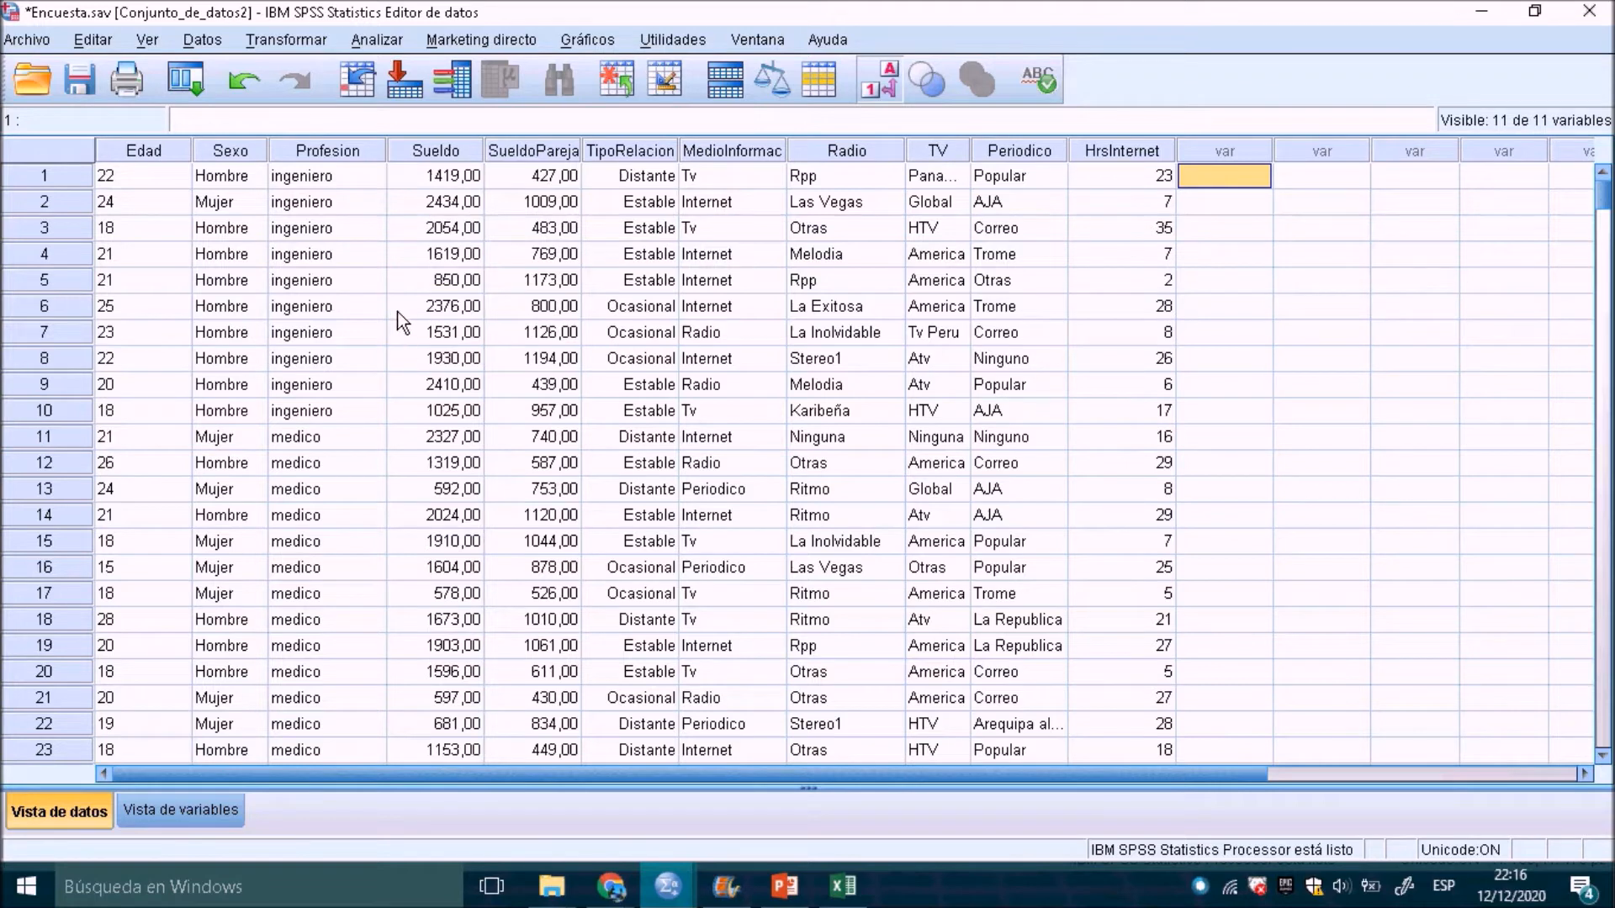
# - Examine the categorical columns Profesion, Sexo, TipoRelacion and MedioInformac and the numeric columns Sueldo, Edad, SueldoPareja and HrsInternet
pyautogui.click(351, 160)
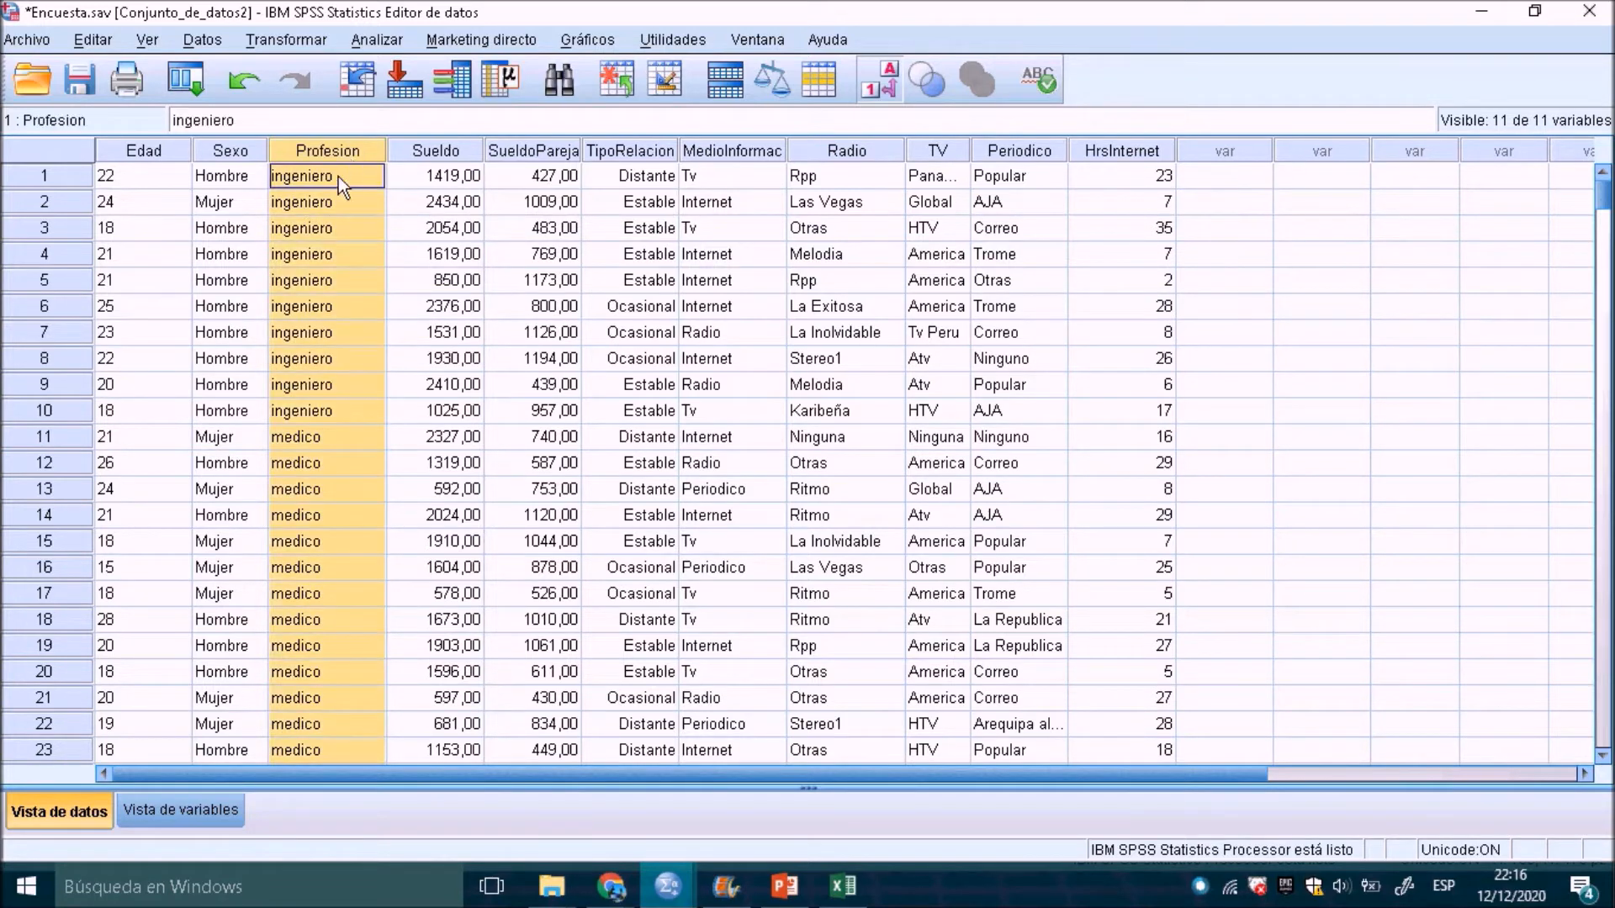
pyautogui.click(340, 359)
pyautogui.click(253, 158)
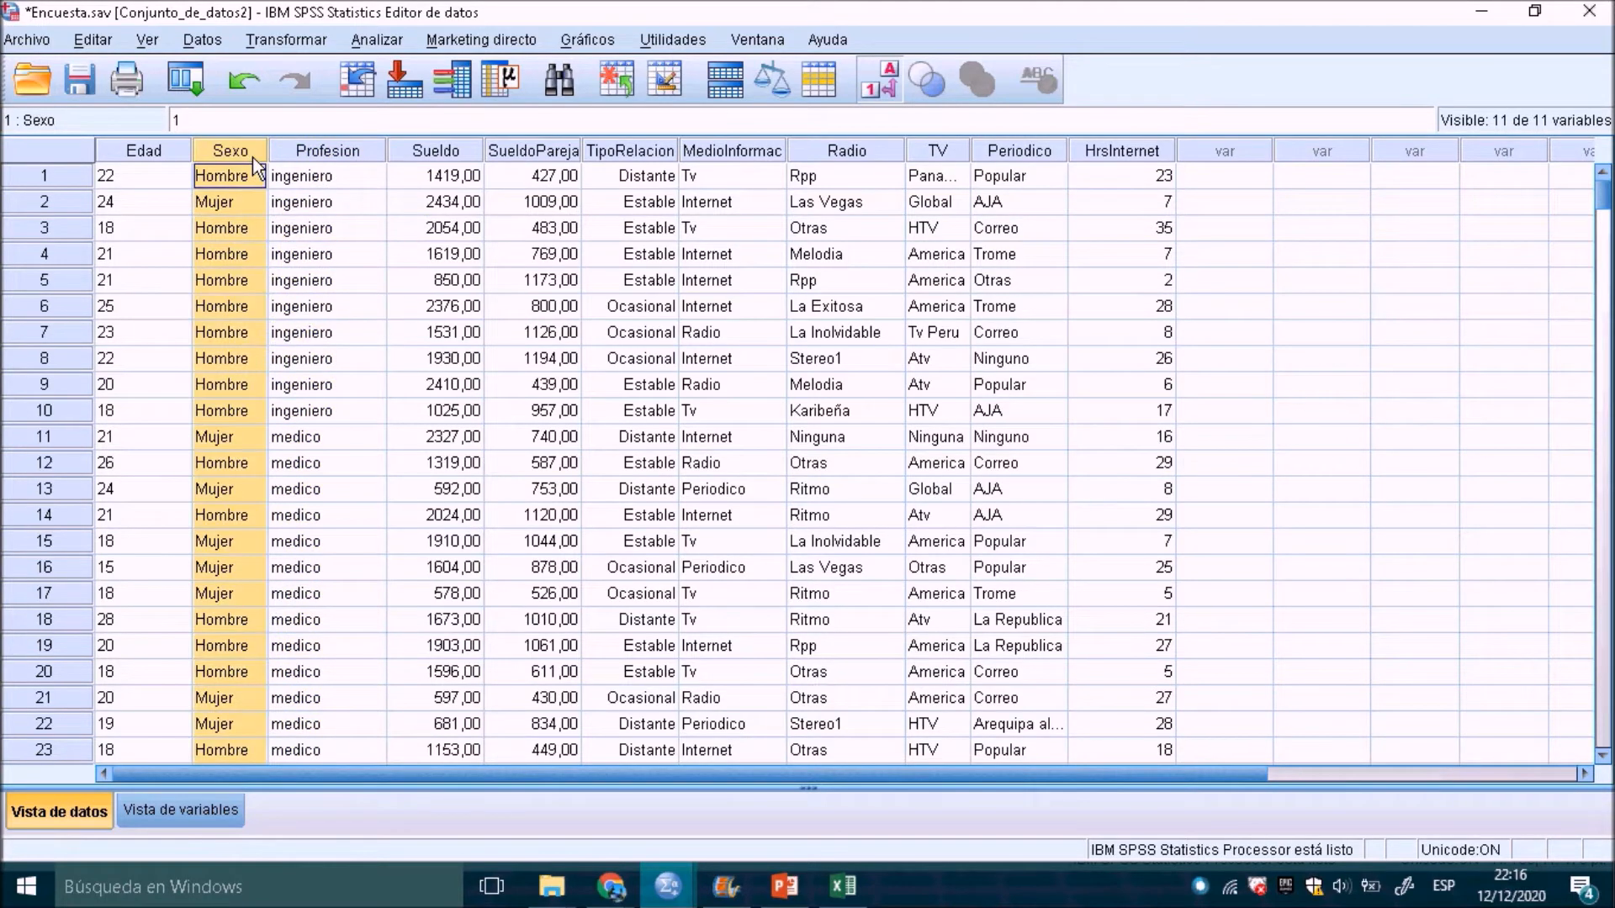
pyautogui.click(664, 155)
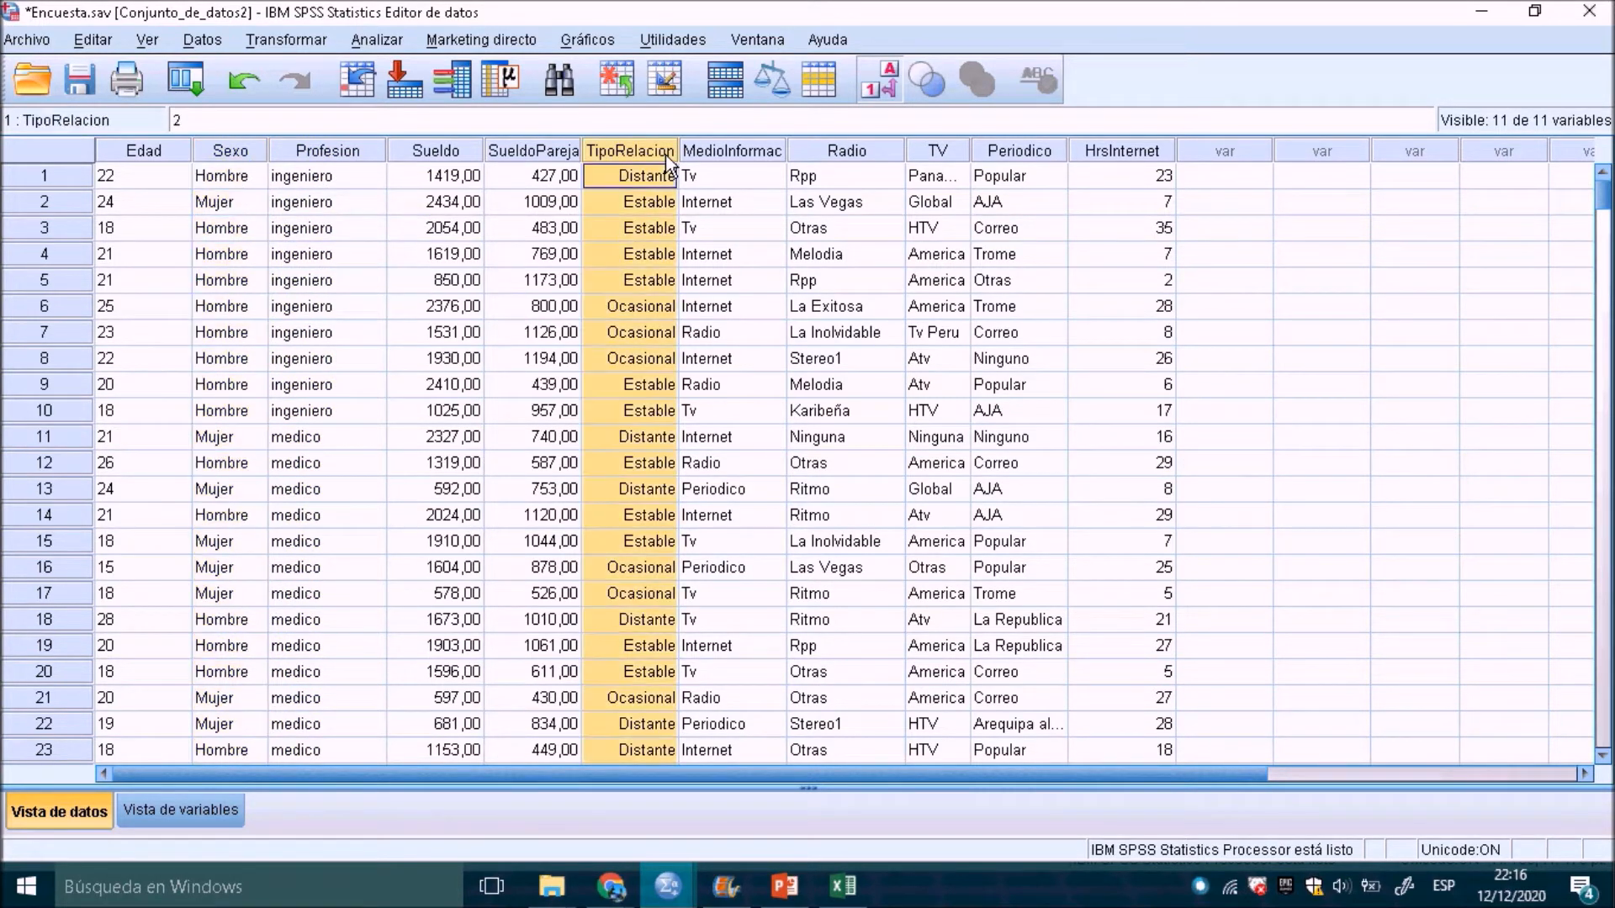
pyautogui.click(744, 158)
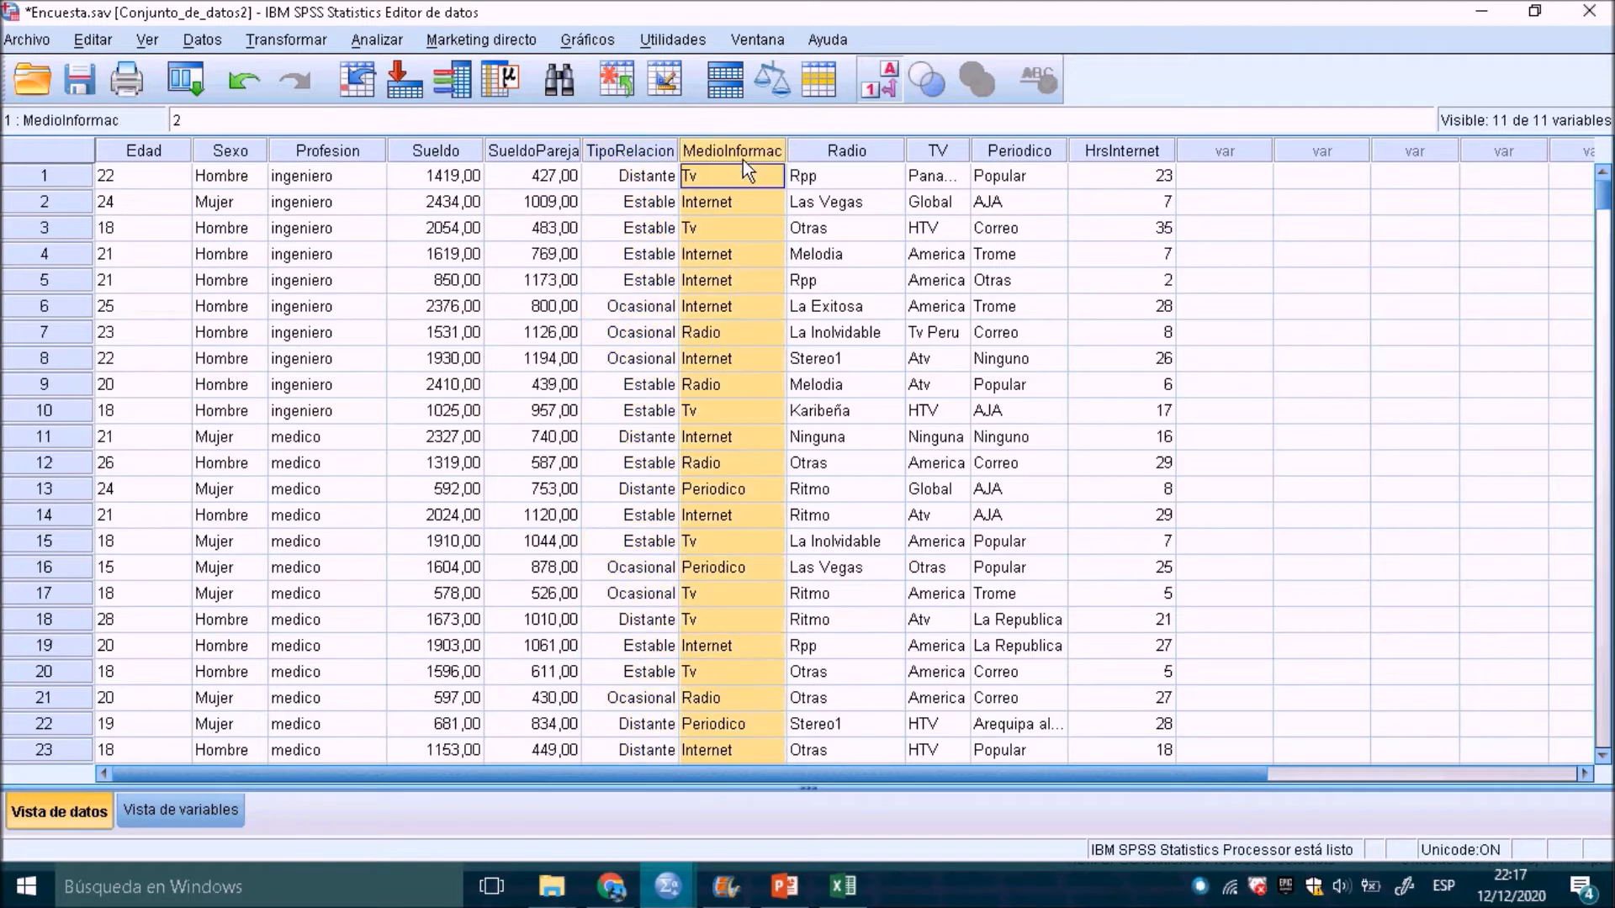
pyautogui.click(463, 178)
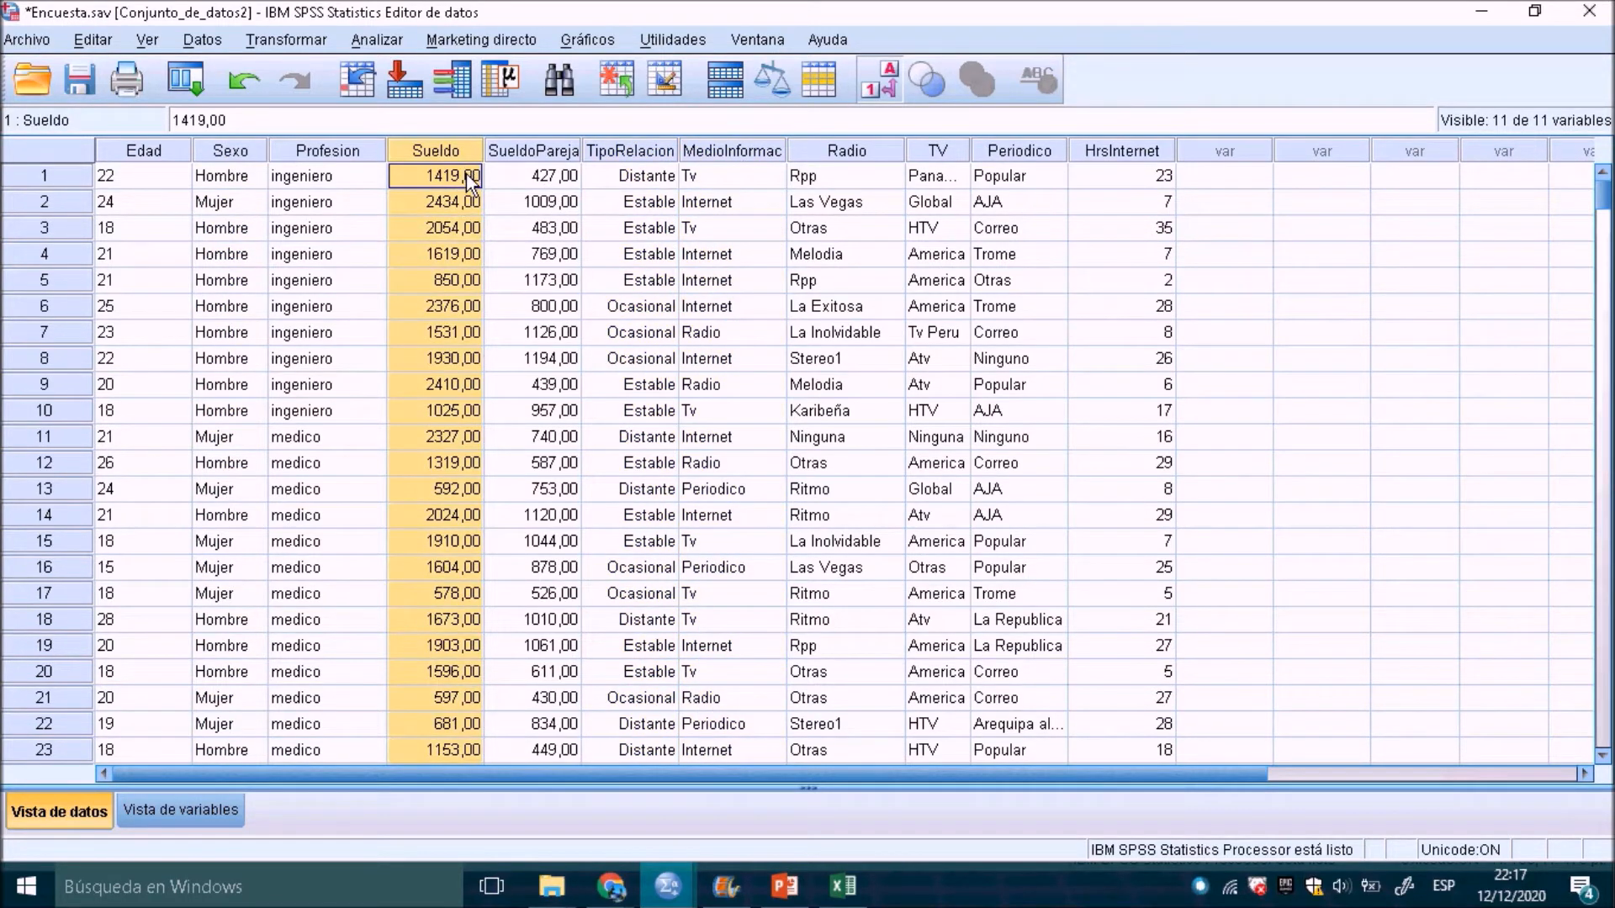
pyautogui.click(181, 160)
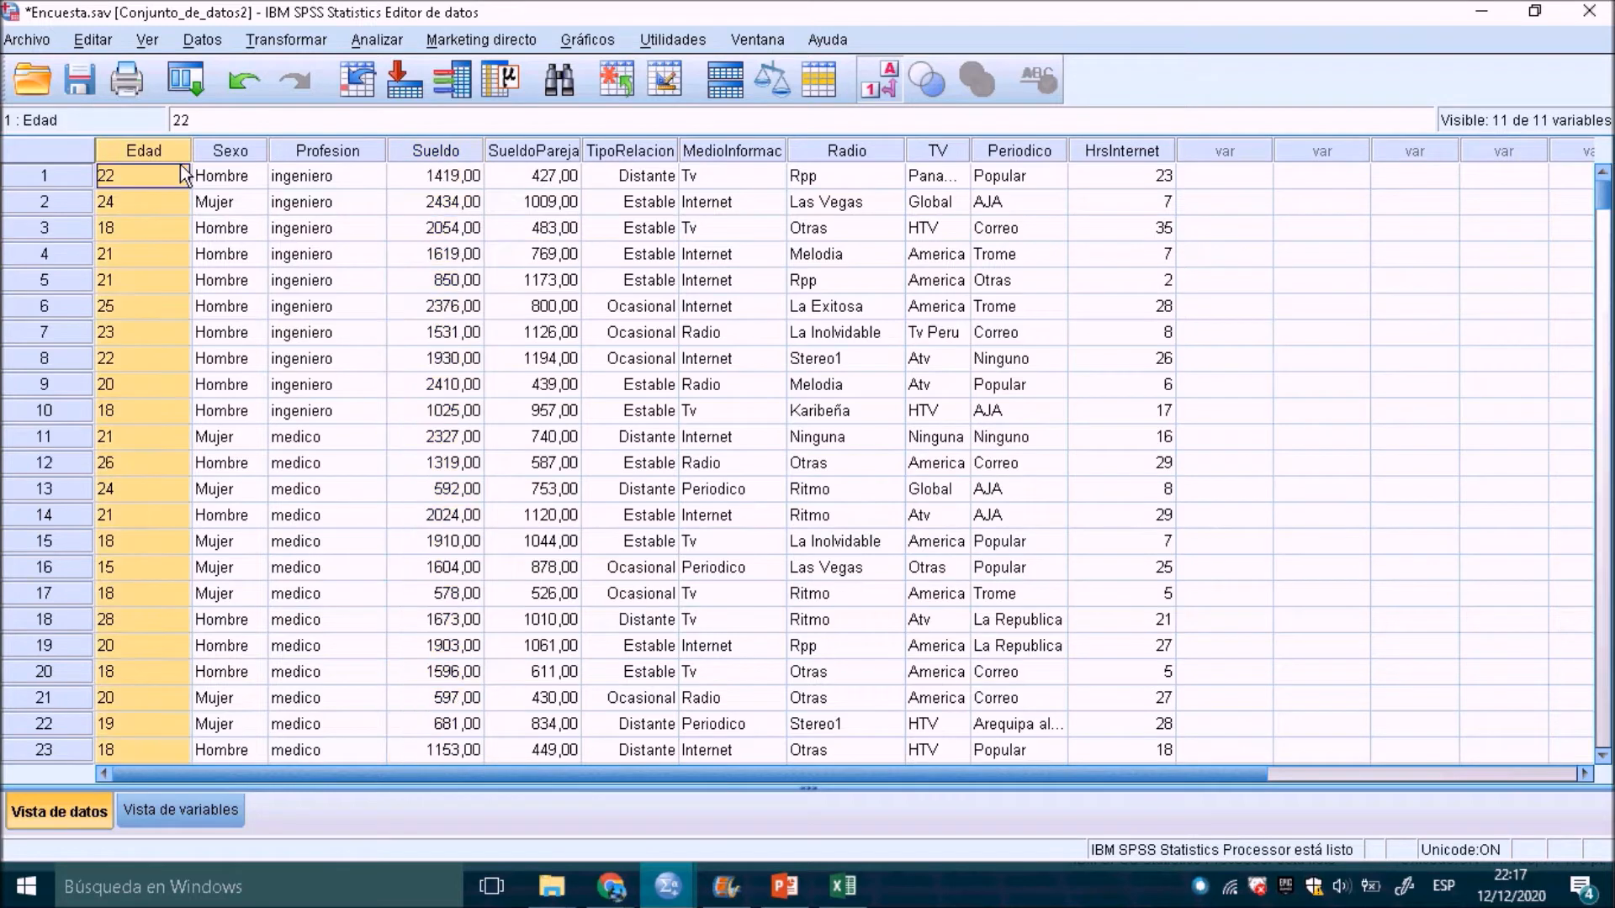
pyautogui.click(535, 169)
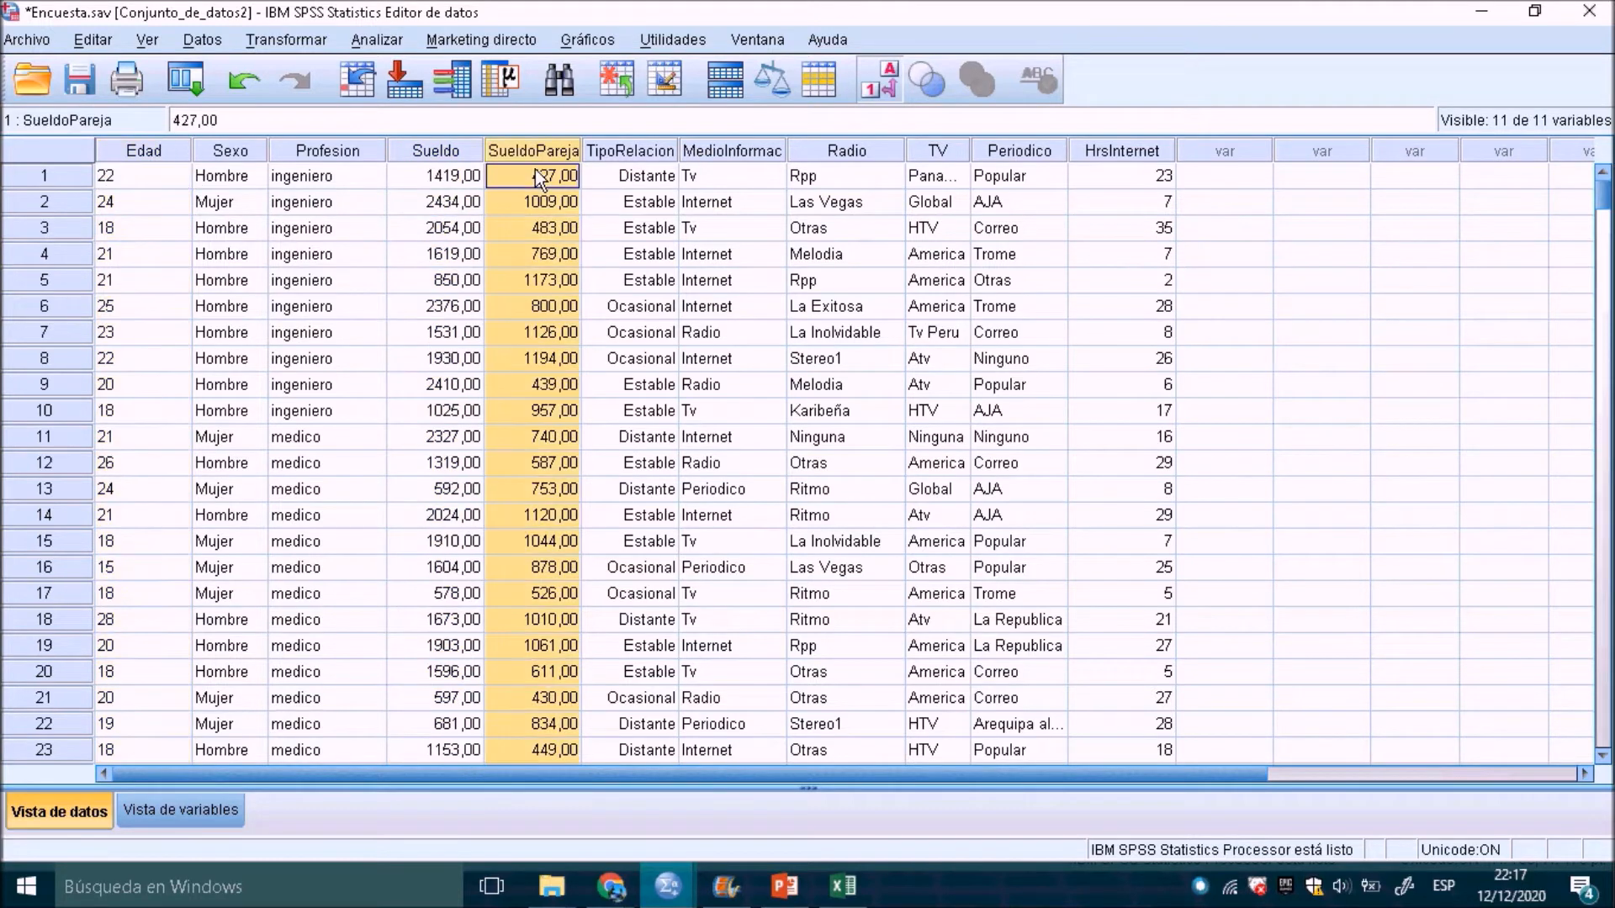
pyautogui.click(1129, 156)
pyautogui.click(439, 184)
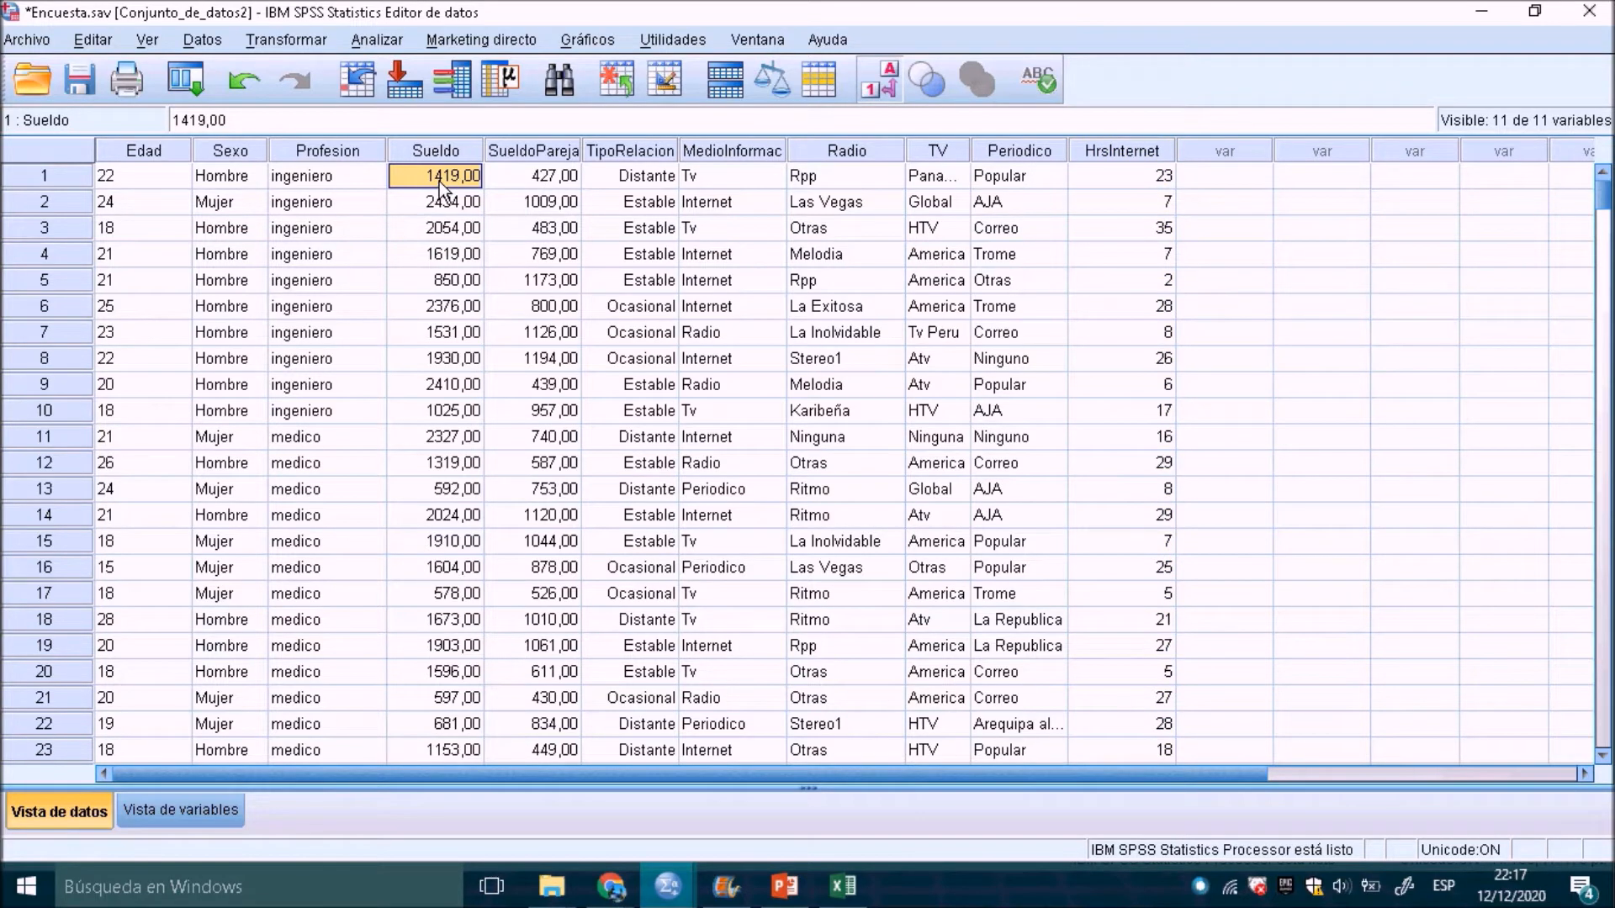
pyautogui.click(445, 157)
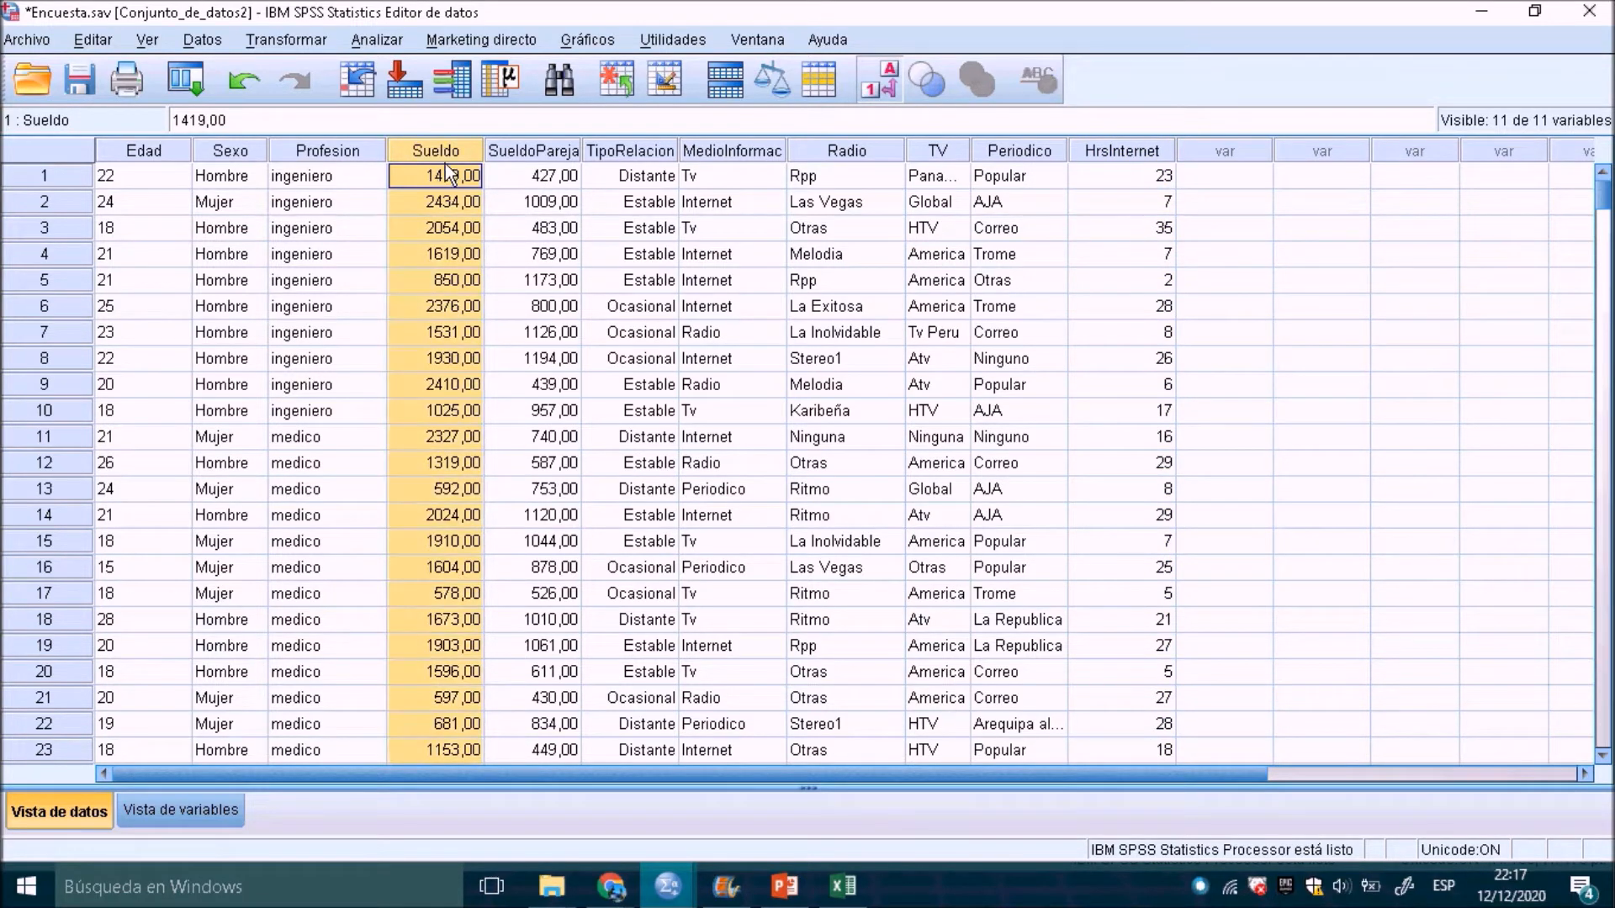
pyautogui.click(441, 209)
# - Start a Descriptives analysis and add Sueldo Promedio as the variable to analyse
pyautogui.click(380, 50)
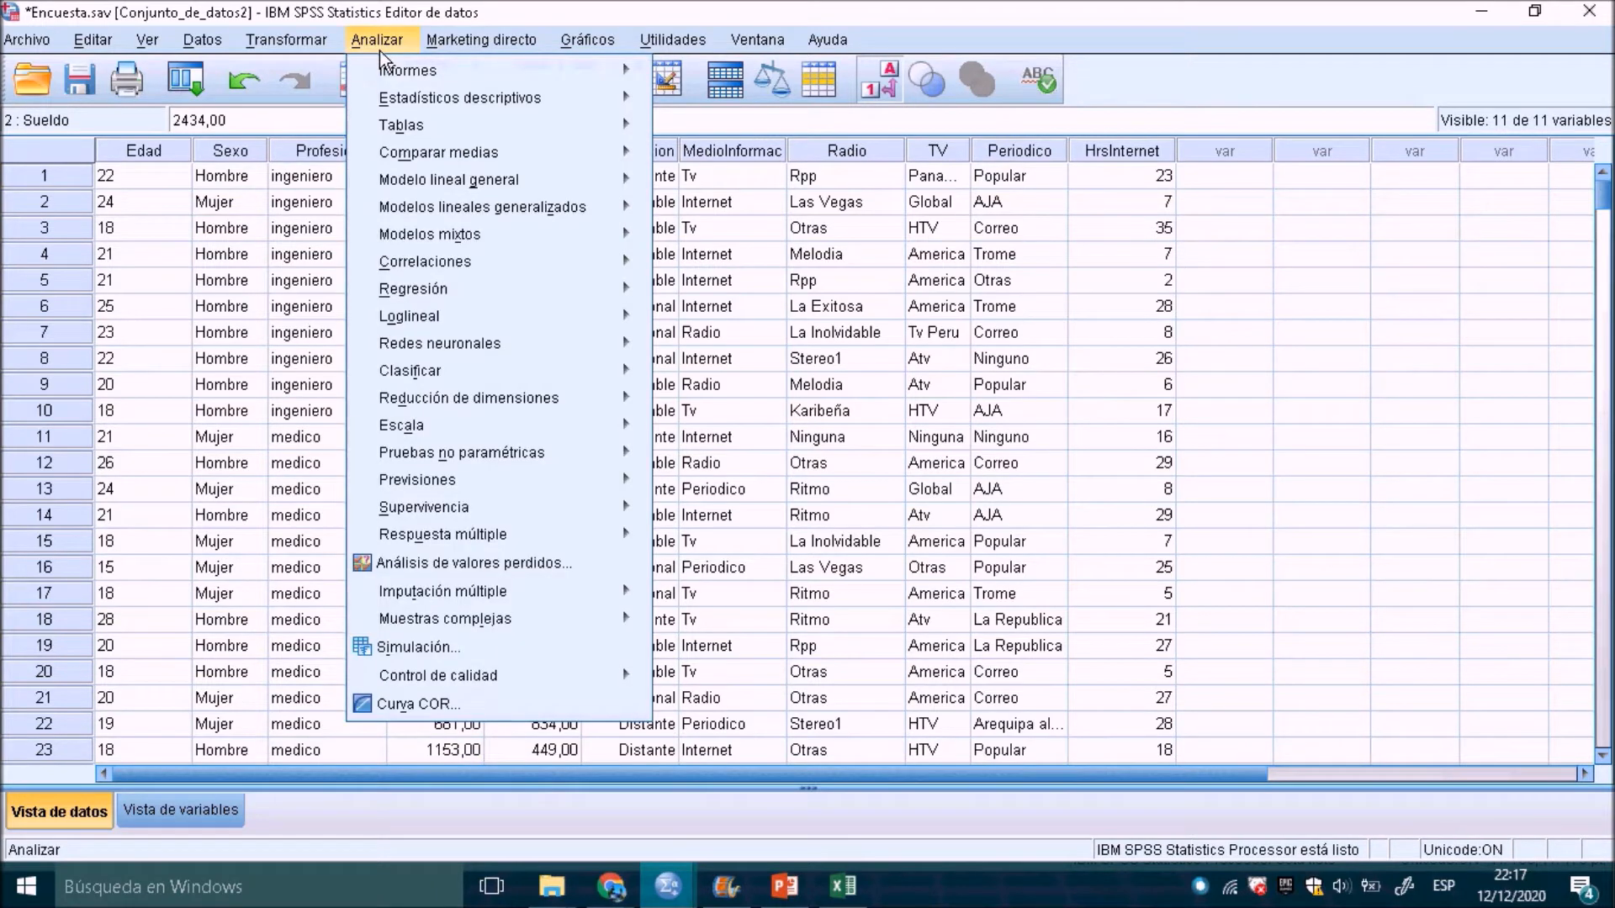
pyautogui.moveTo(508, 109)
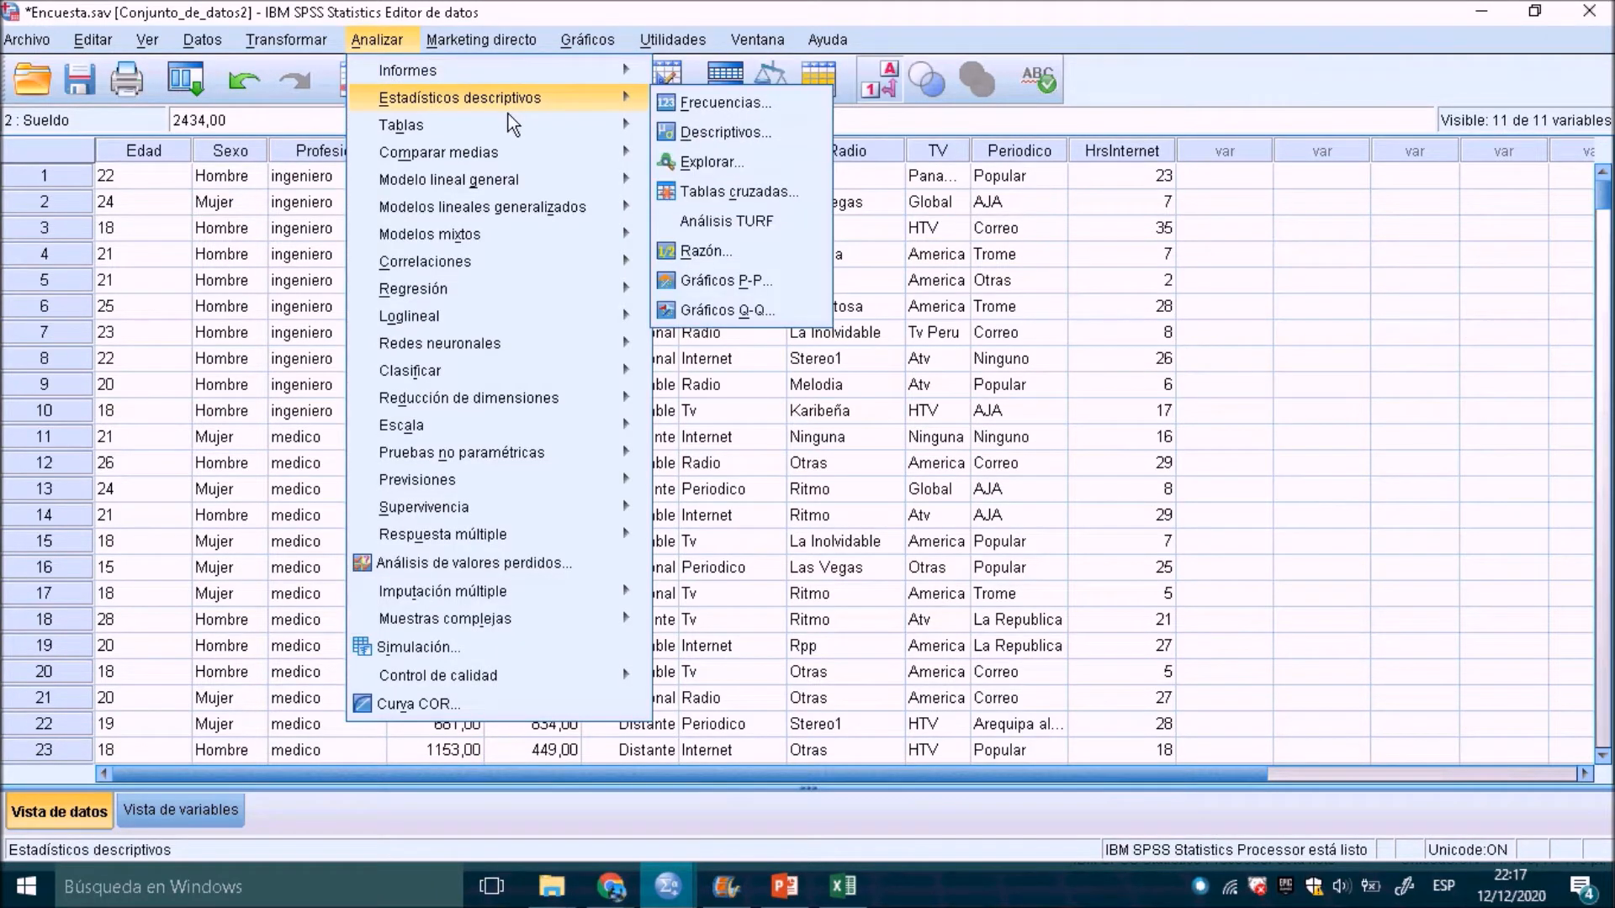
pyautogui.click(745, 145)
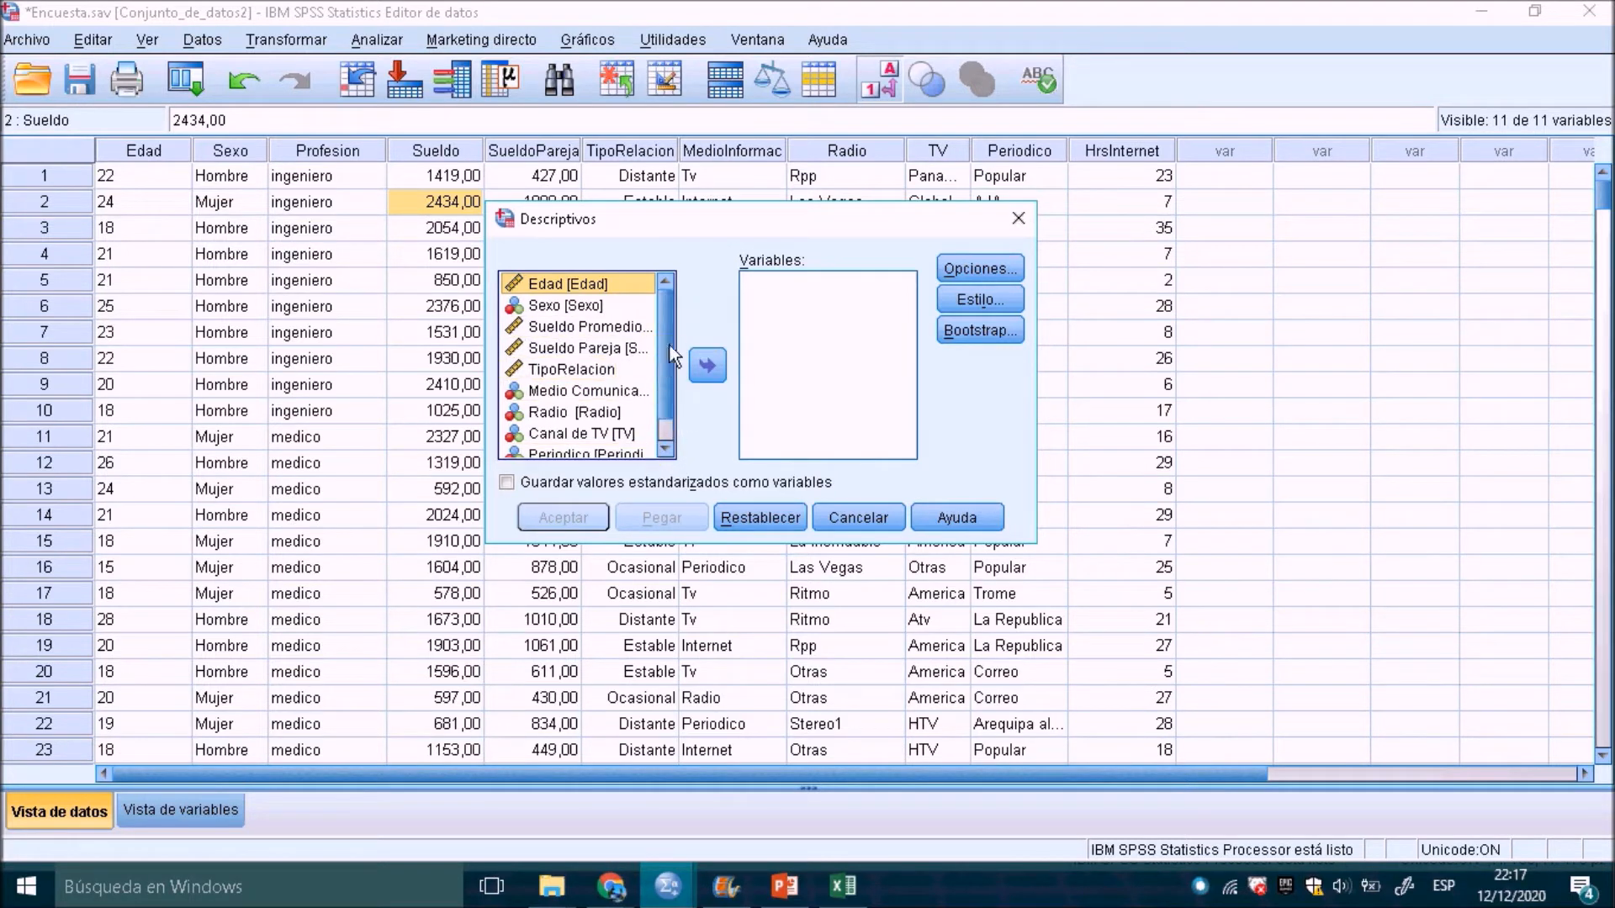
pyautogui.moveTo(667, 343)
pyautogui.mouseDown()
pyautogui.moveTo(672, 379)
pyautogui.moveTo(678, 326)
pyautogui.mouseUp()
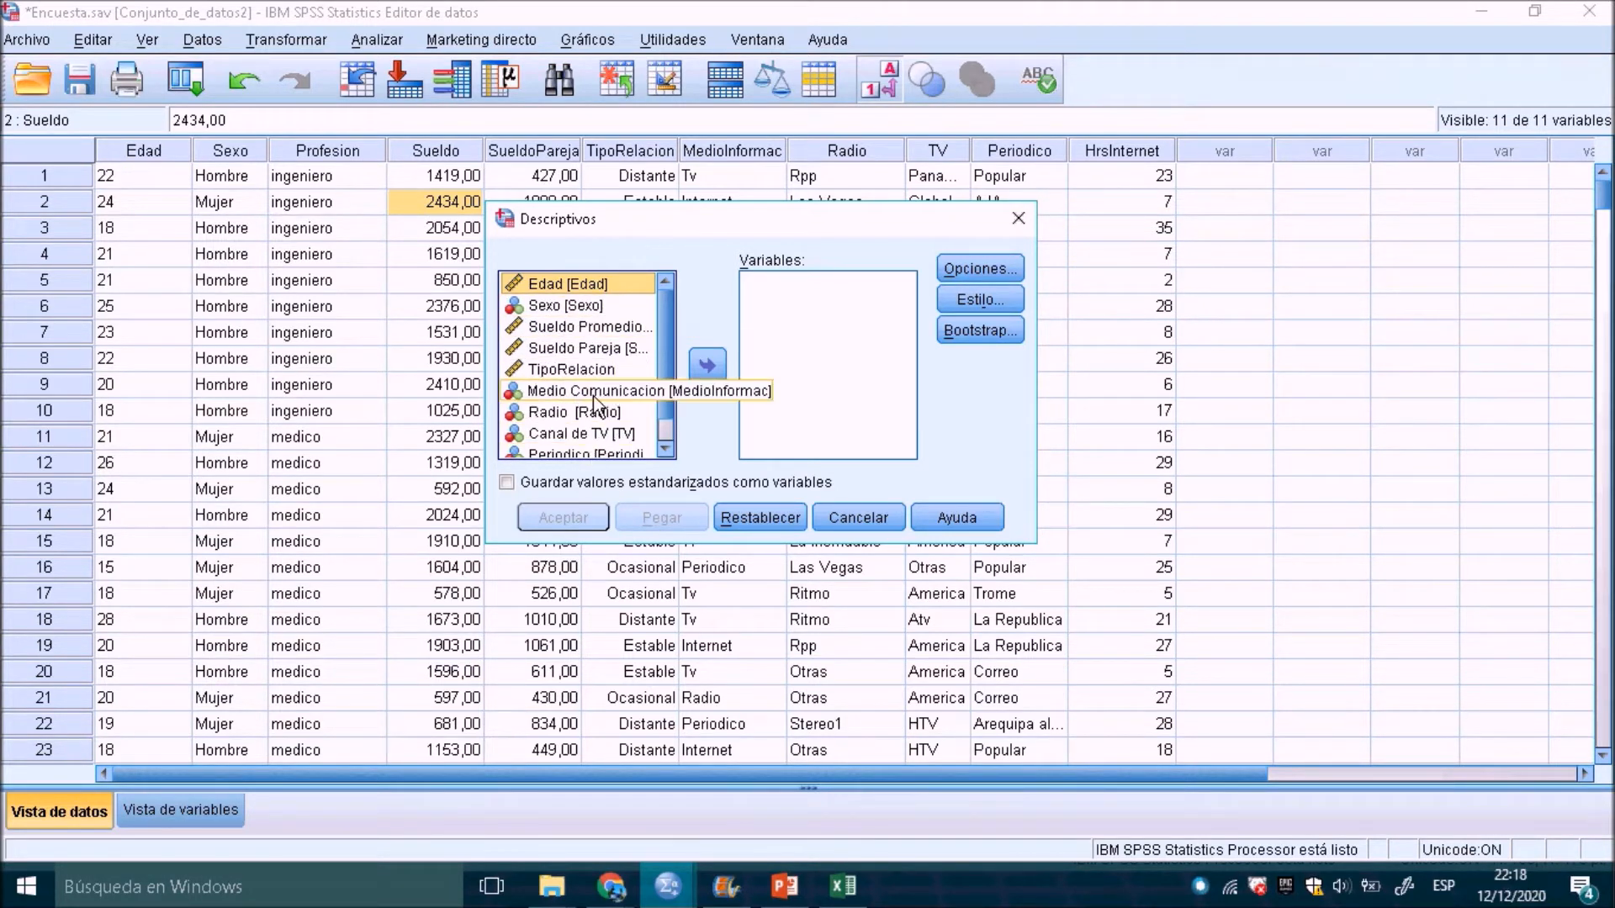
pyautogui.click(579, 331)
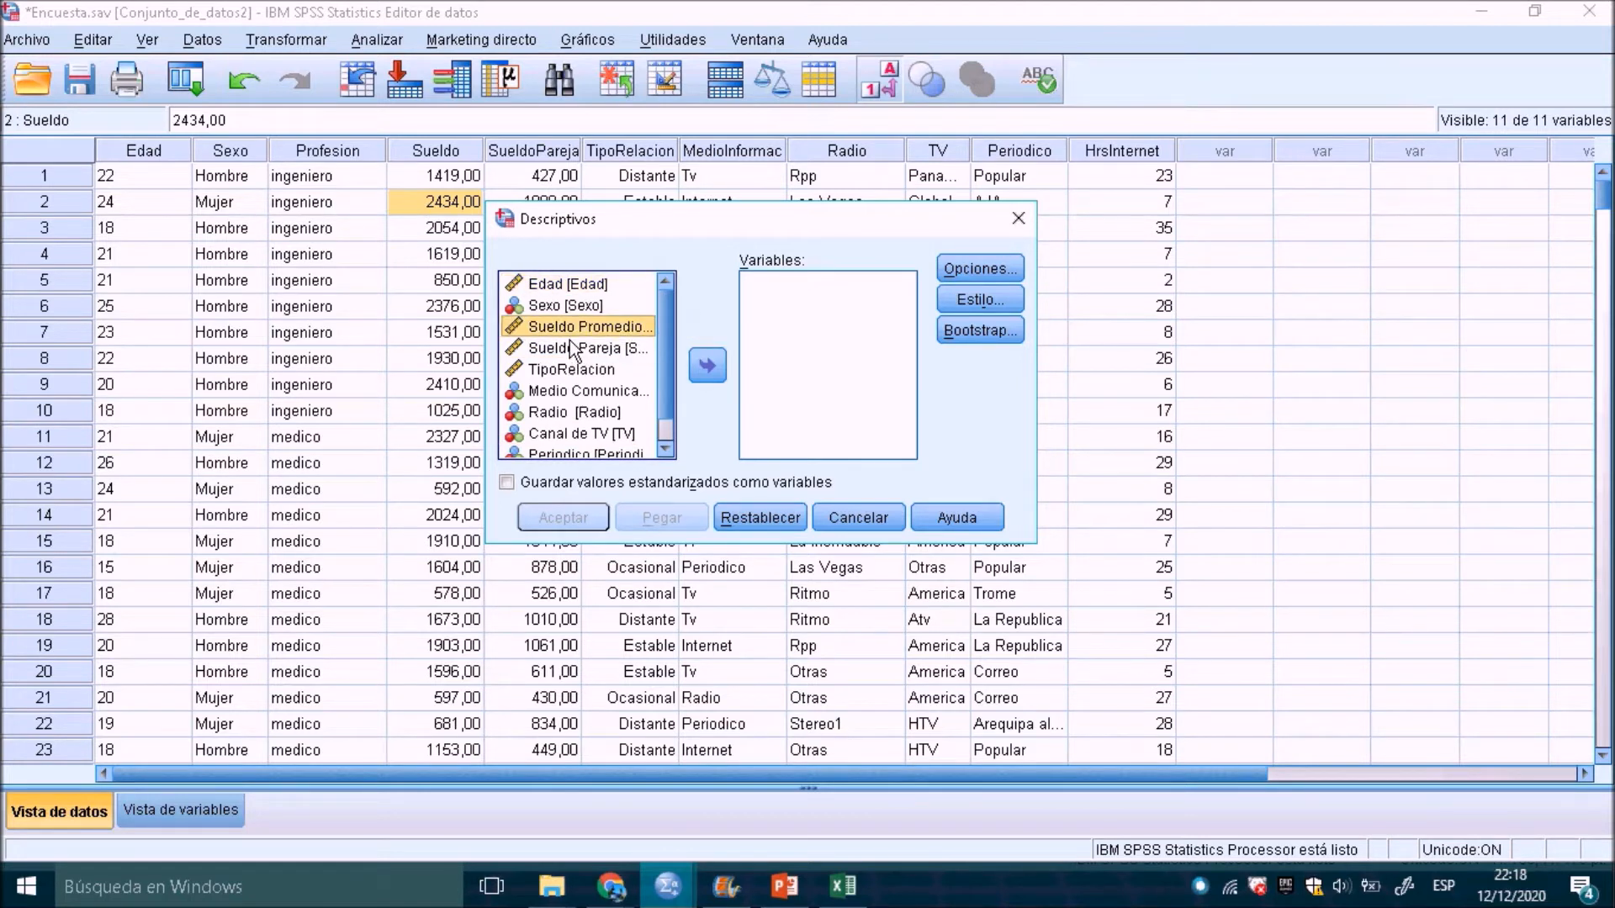
pyautogui.click(708, 367)
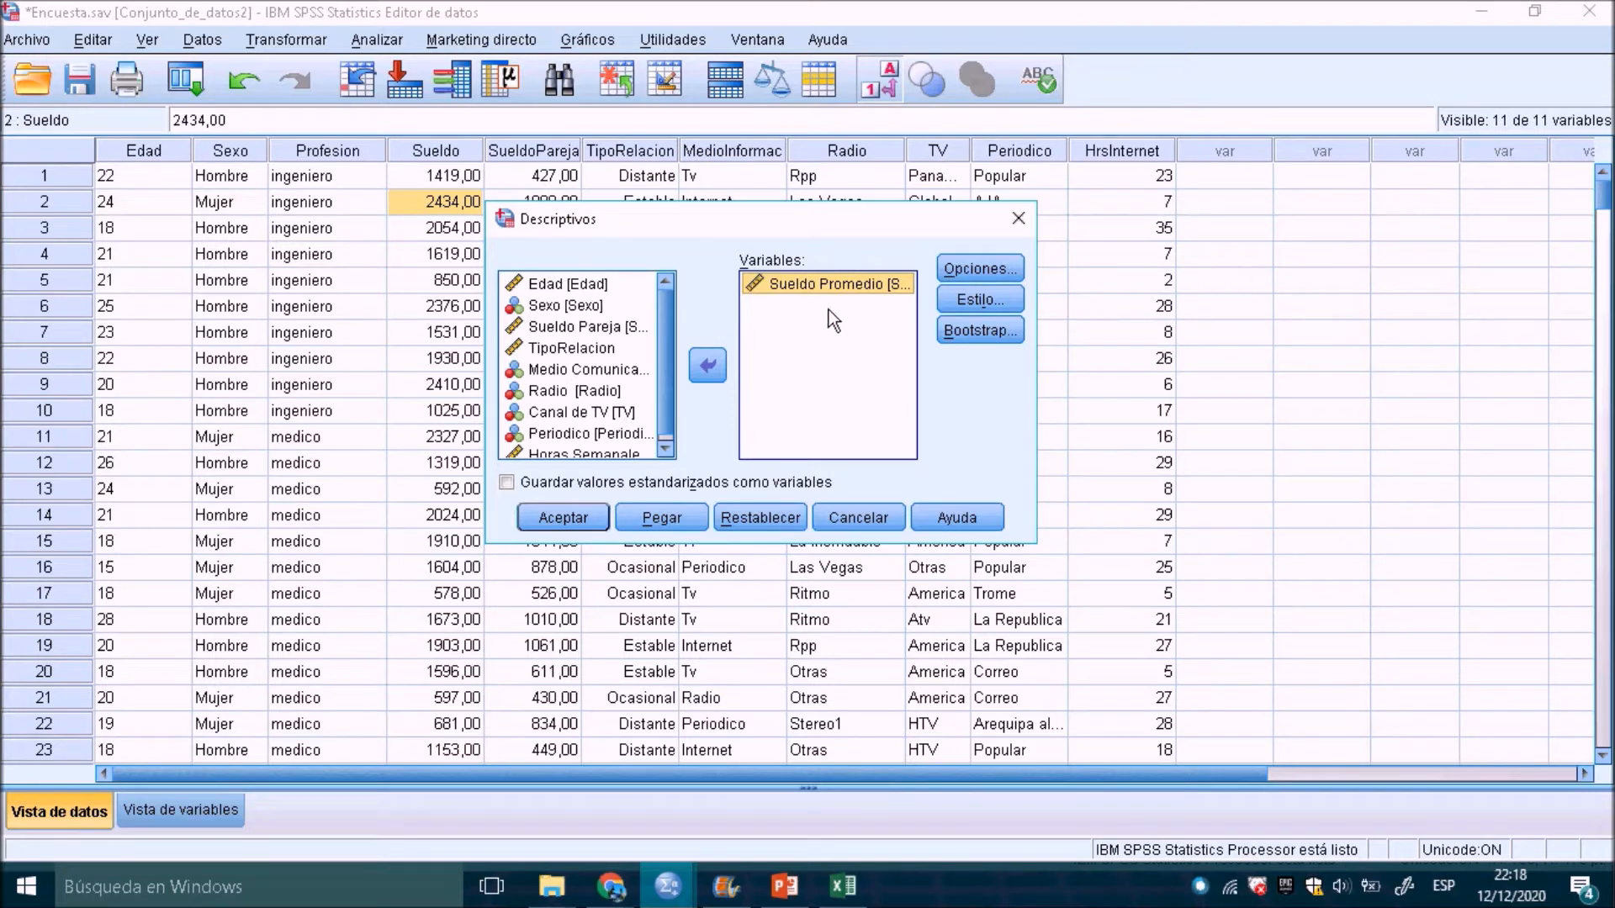
# - Add range and kurtosis to the mean, standard deviation, minimum and maximum, and run the analysis to get the statistics table
pyautogui.click(1001, 269)
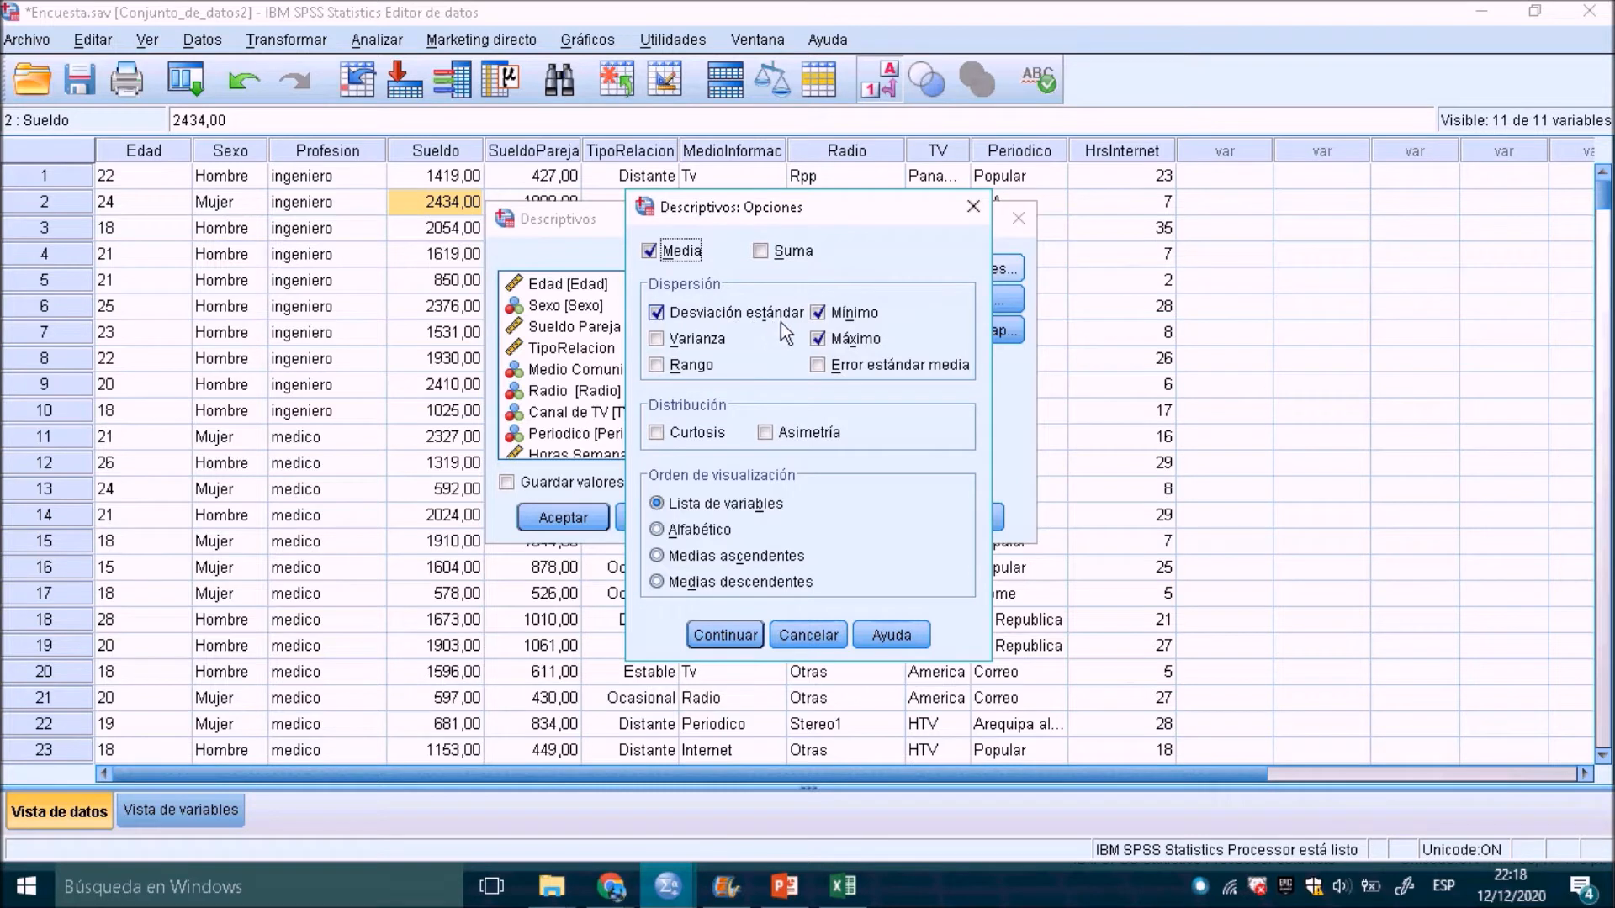
pyautogui.click(833, 339)
pyautogui.click(832, 313)
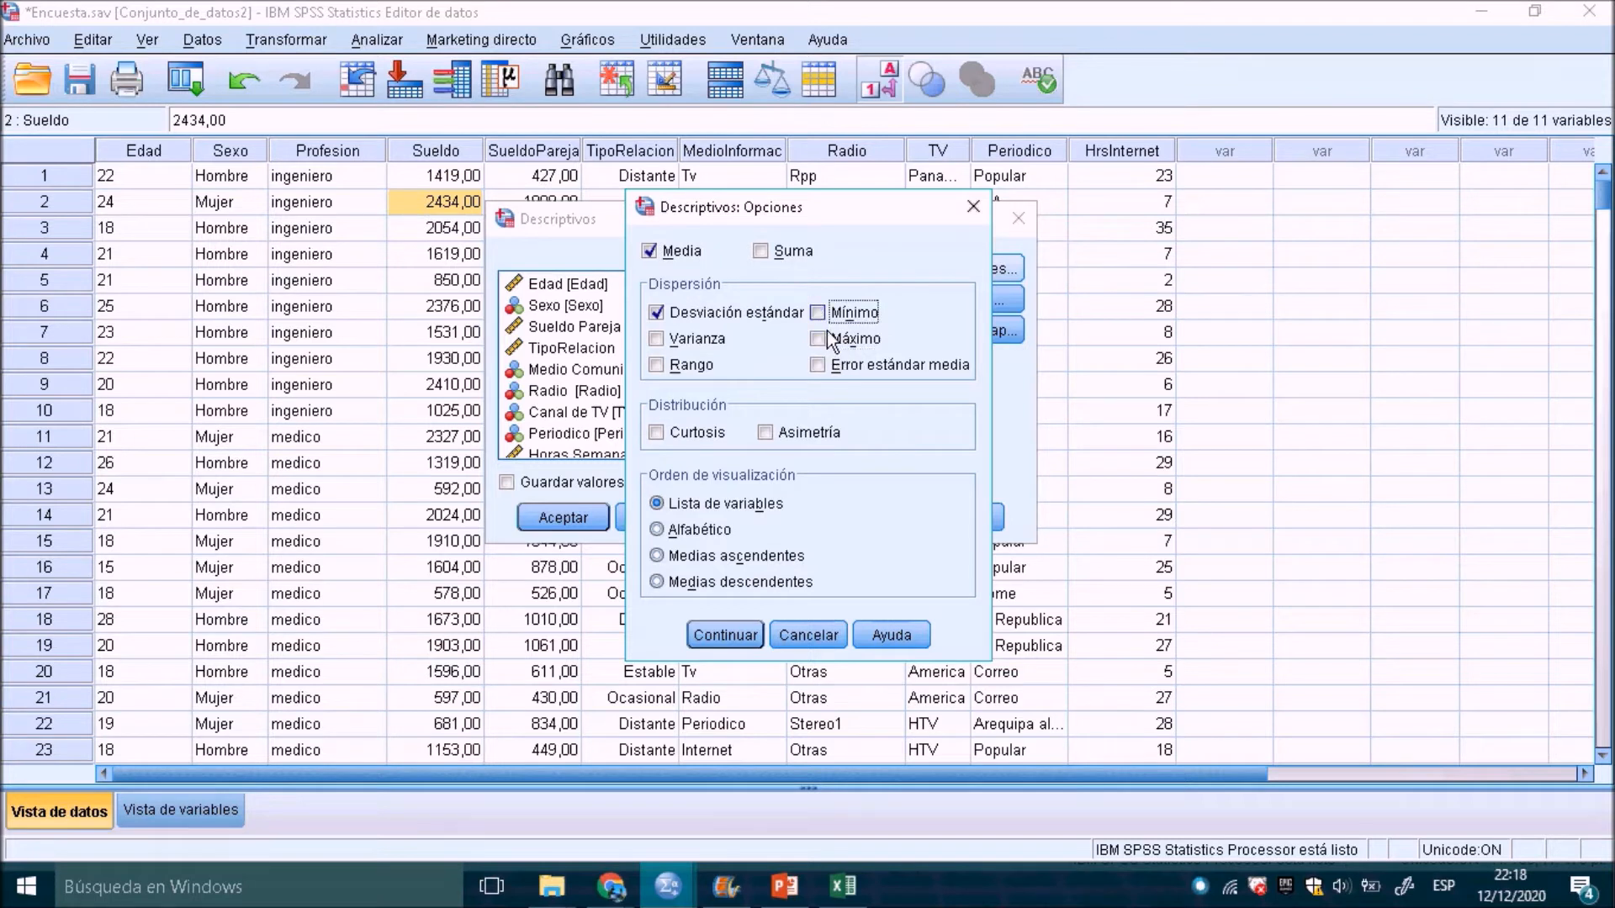
pyautogui.click(833, 313)
pyautogui.click(833, 339)
pyautogui.click(674, 375)
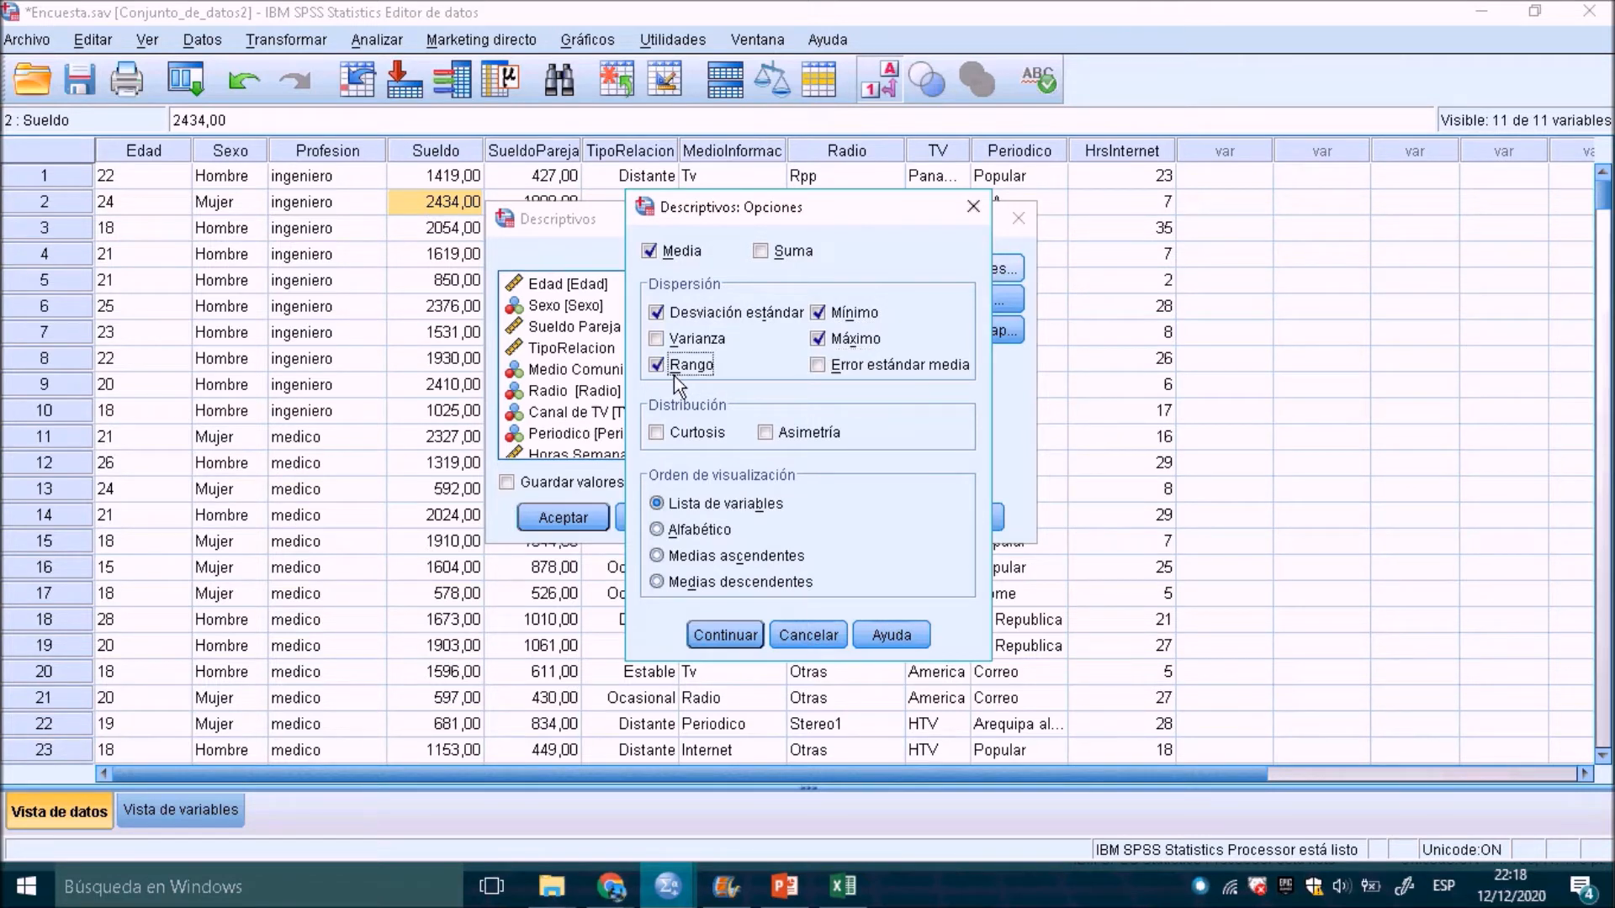
pyautogui.click(668, 443)
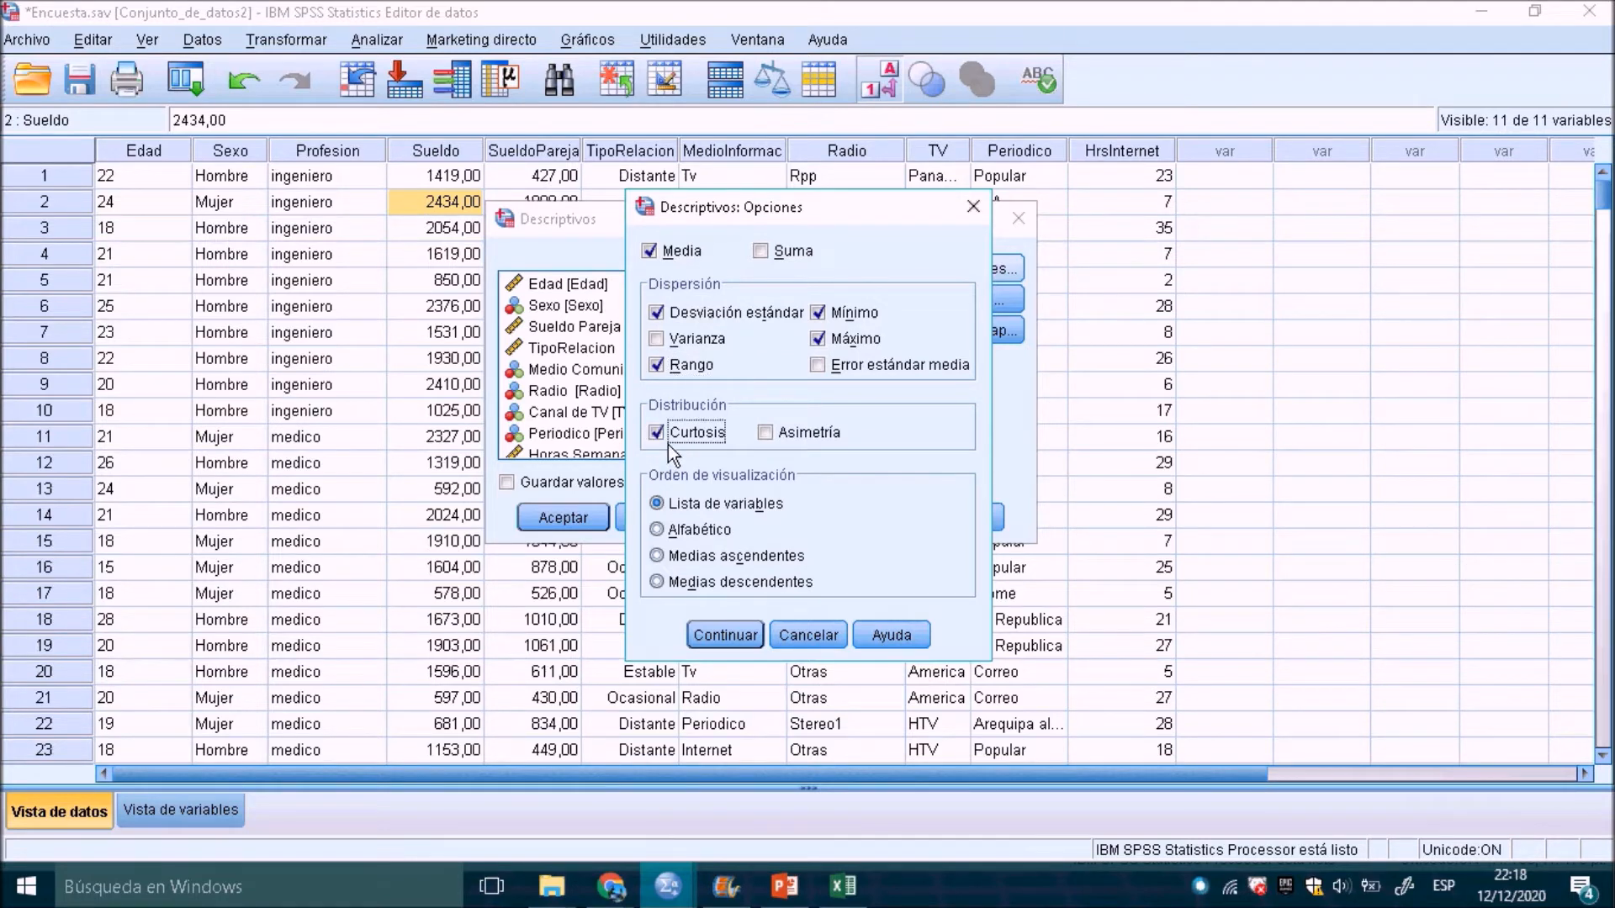
pyautogui.click(728, 635)
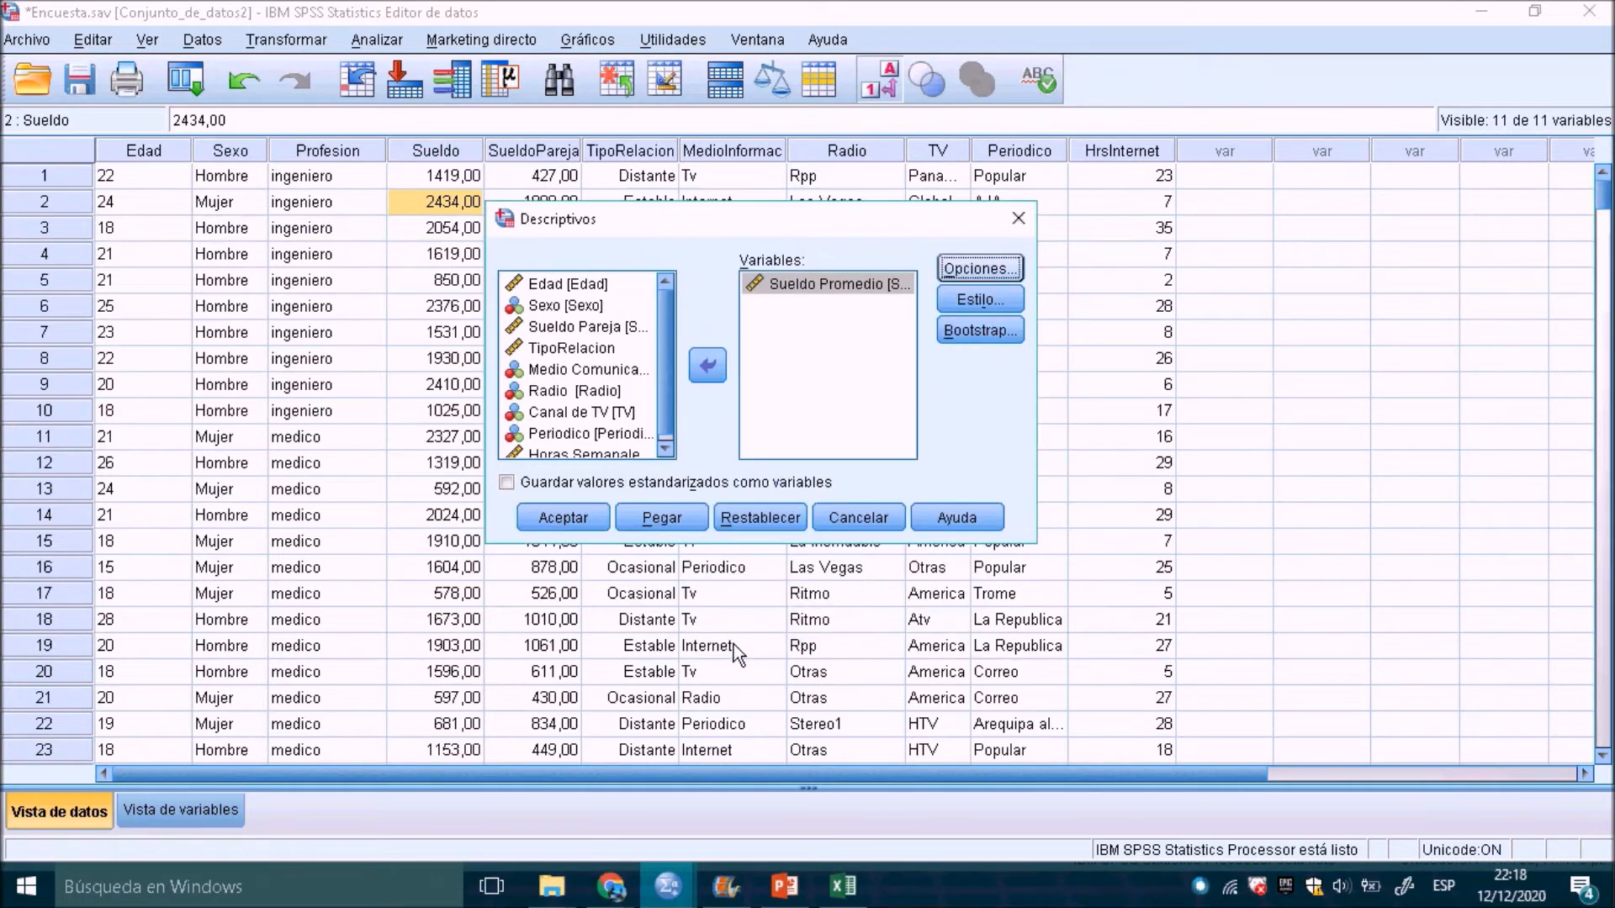
pyautogui.click(590, 530)
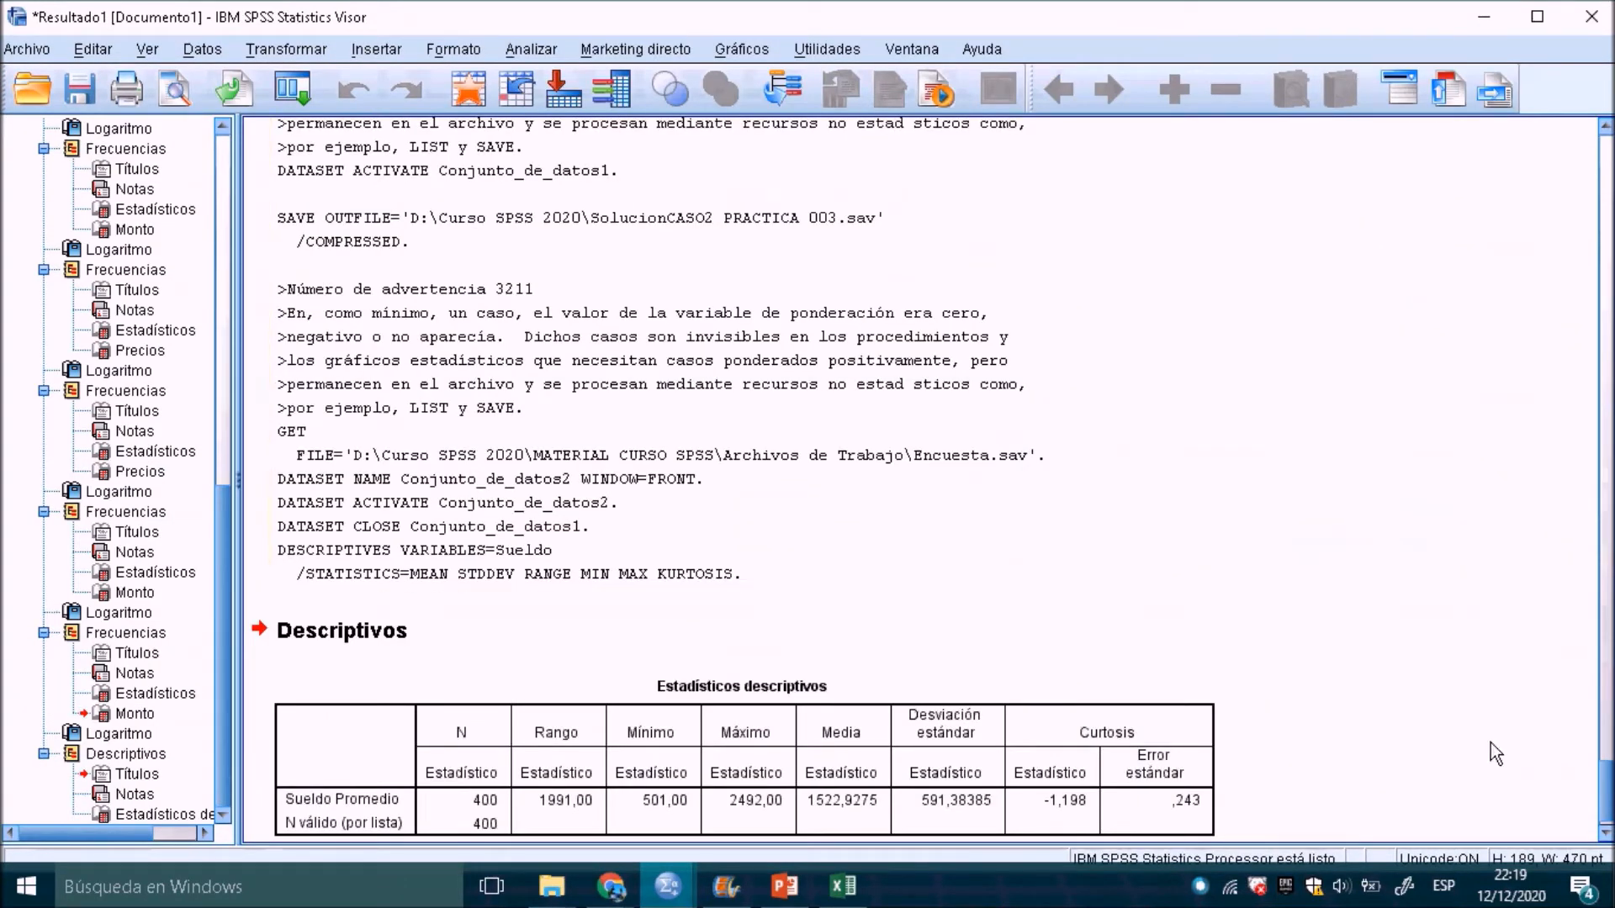
pyautogui.scroll(-2, 920, 480)
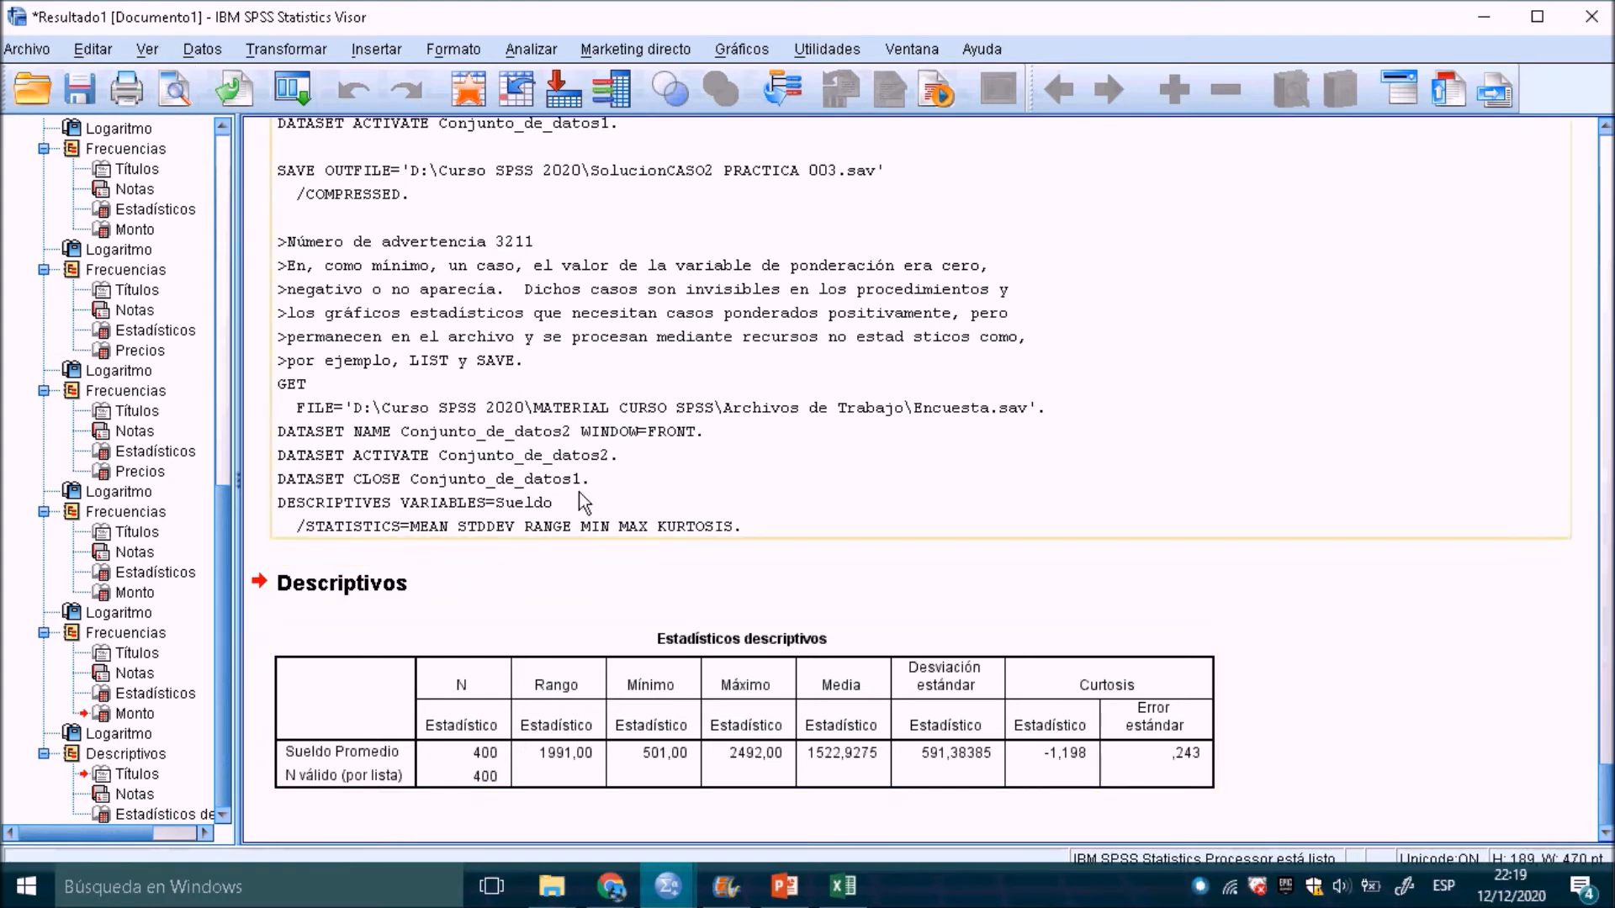
pyautogui.click(704, 725)
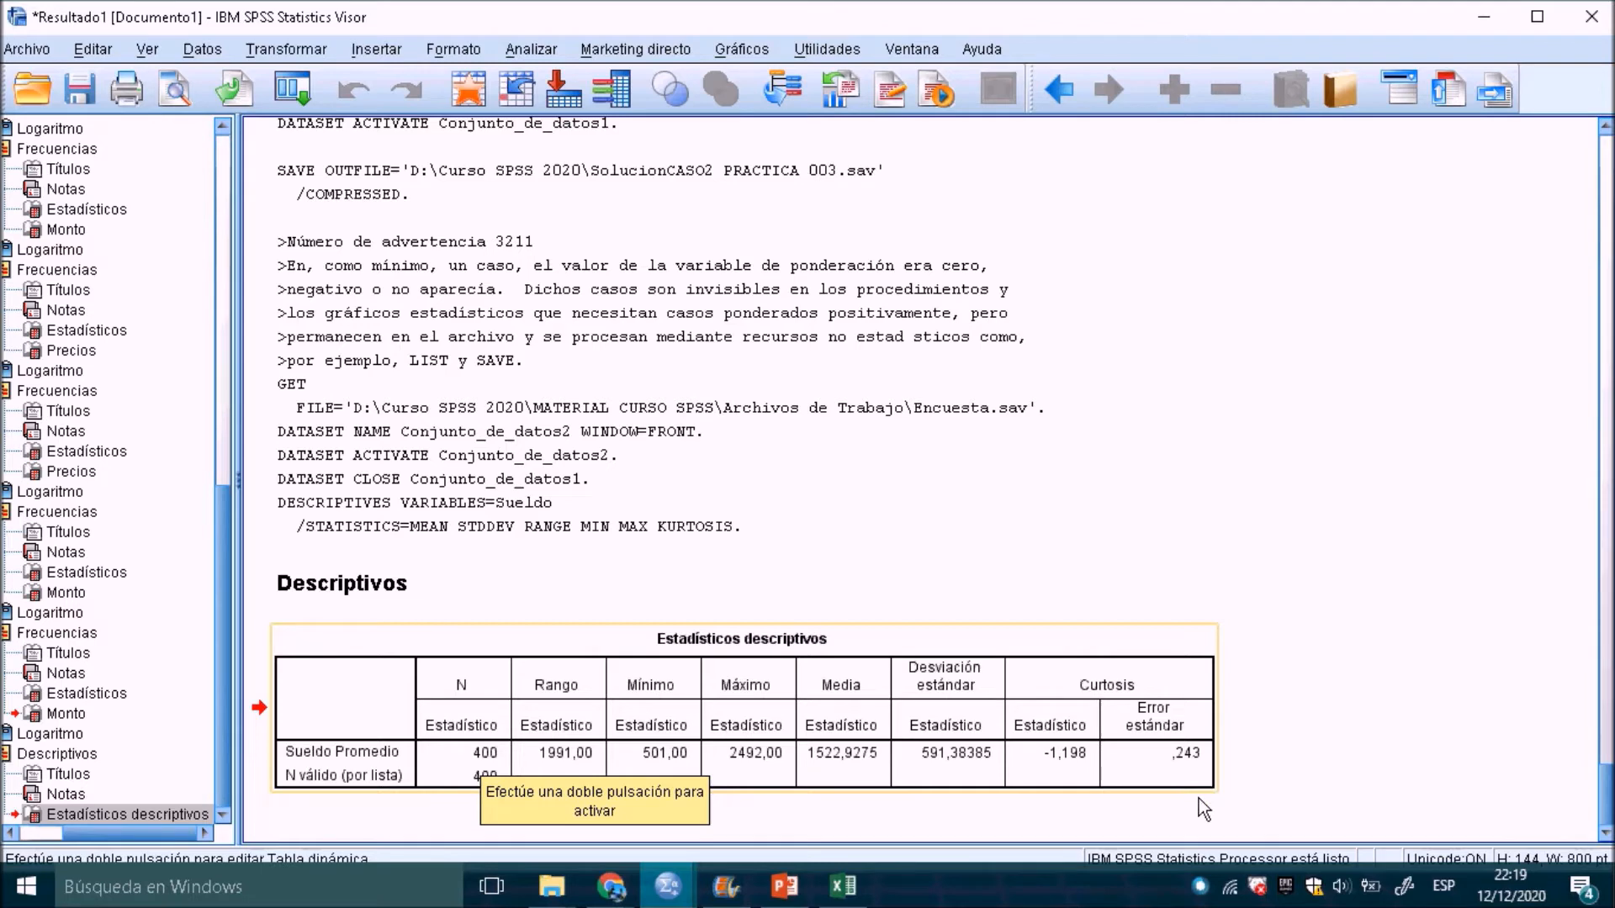
# - Return to the data editor, reset the Descriptives dialog to clear its variable list, and close it
pyautogui.click(468, 90)
pyautogui.click(393, 42)
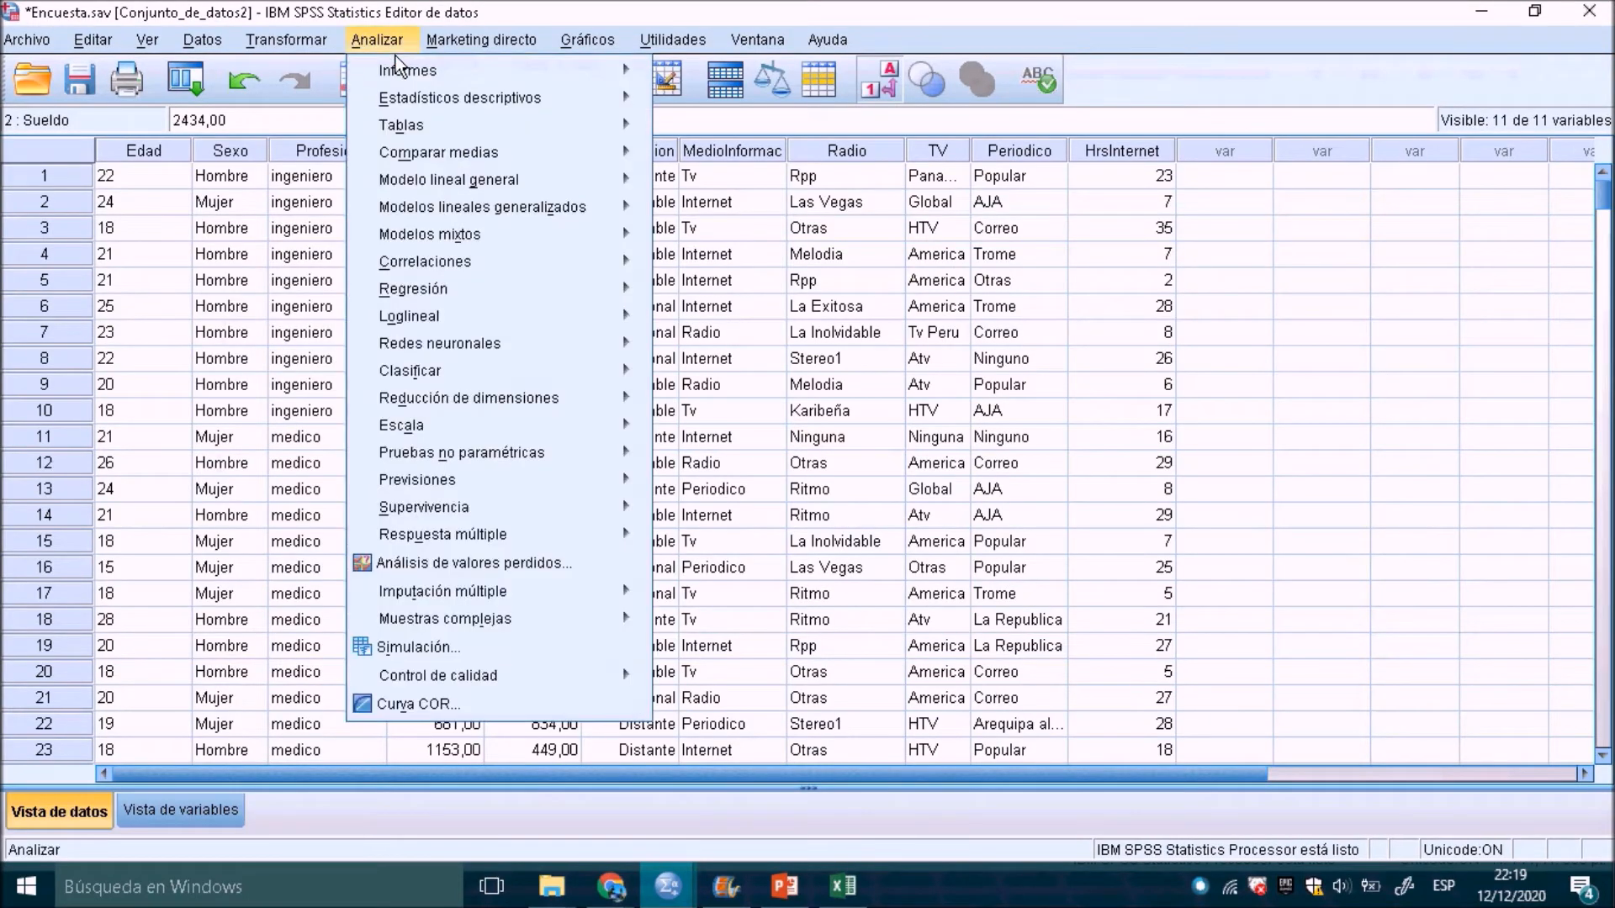
pyautogui.moveTo(416, 102)
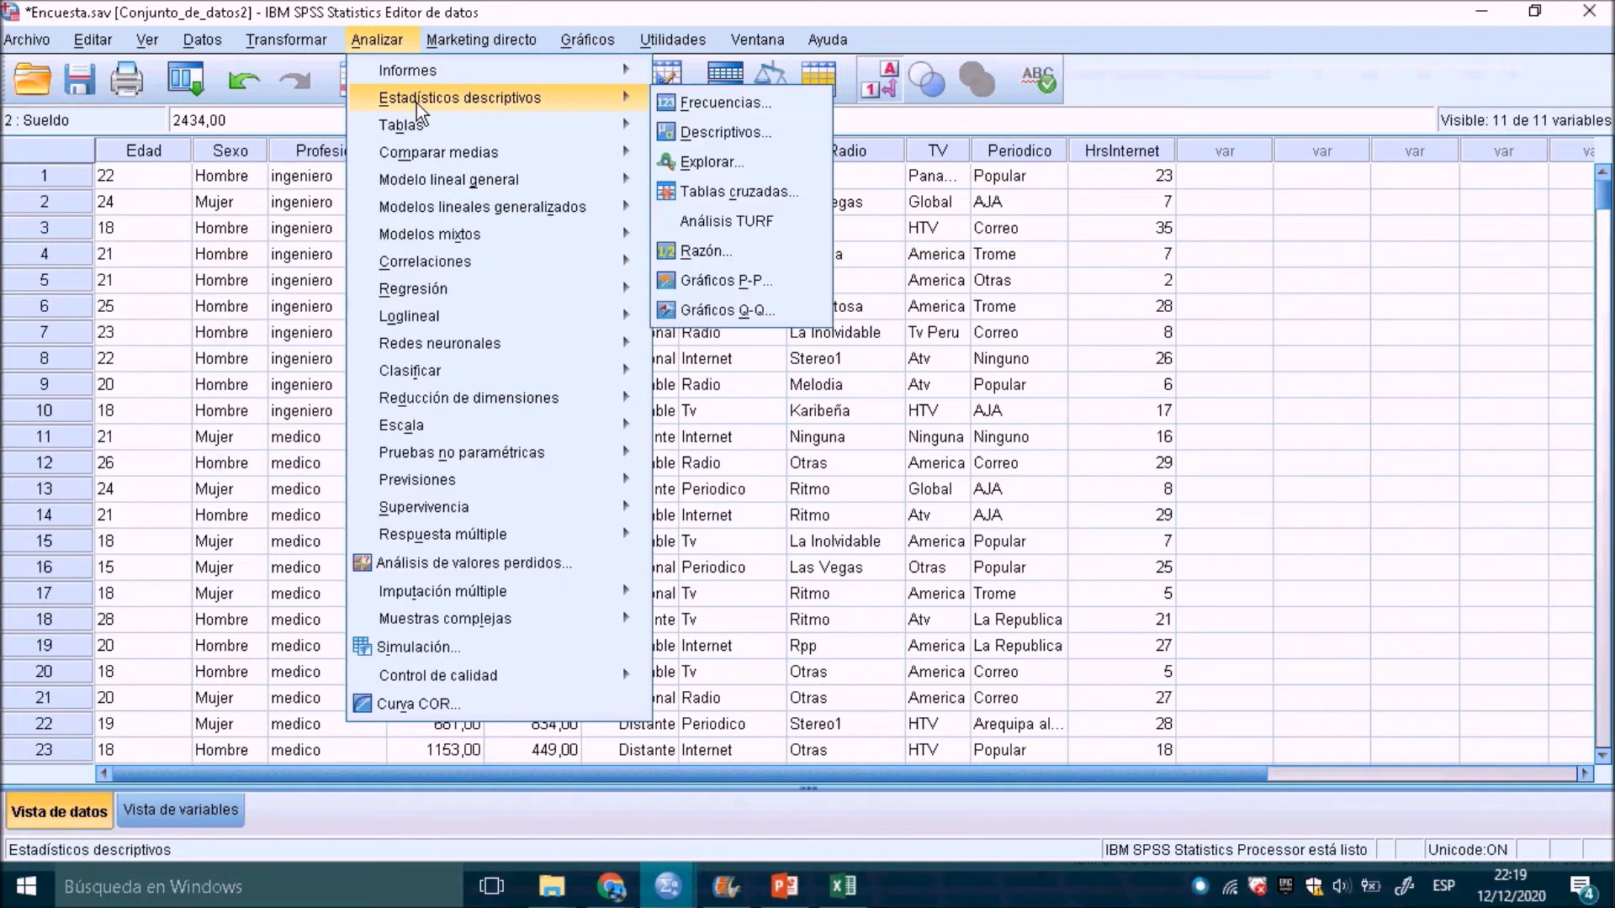
pyautogui.click(735, 141)
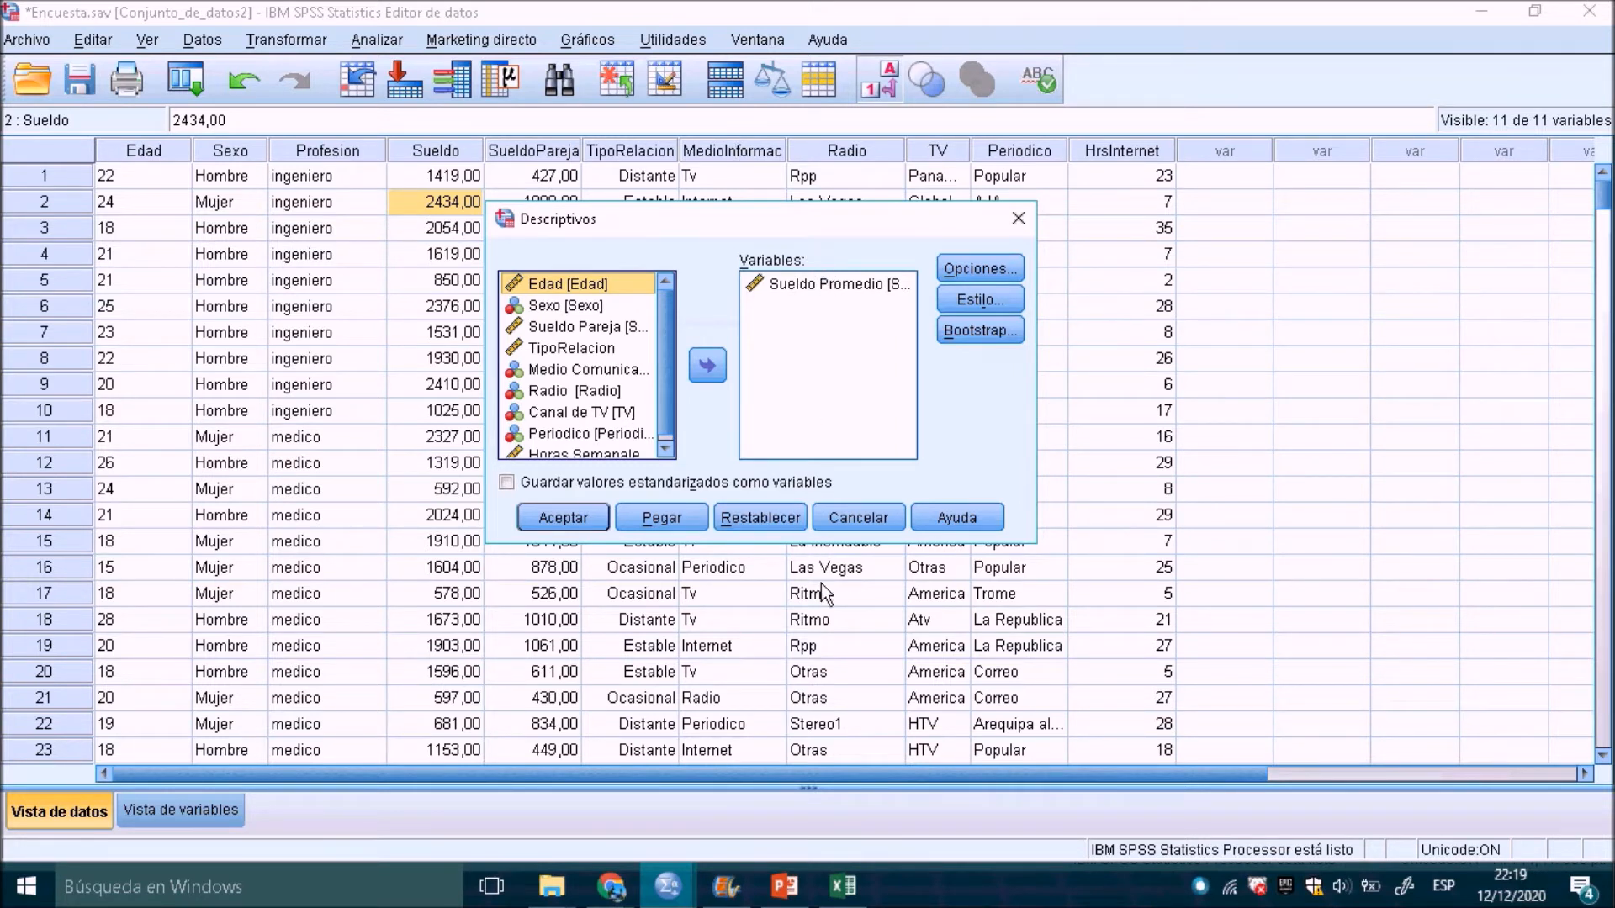
pyautogui.click(759, 517)
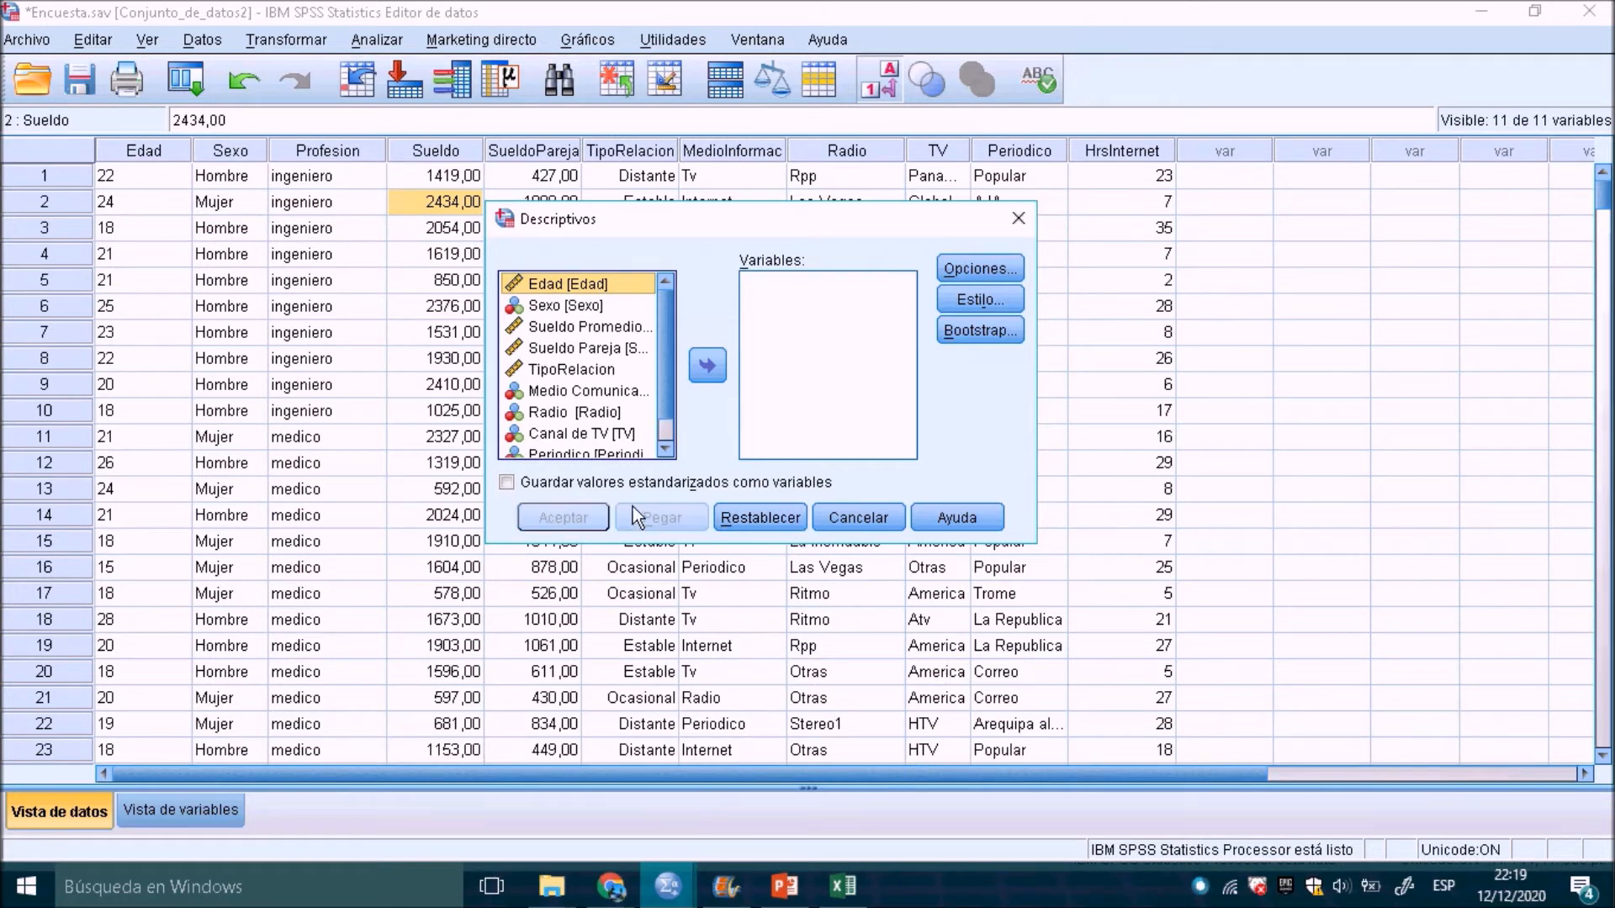
pyautogui.scroll(-2, 678, 468)
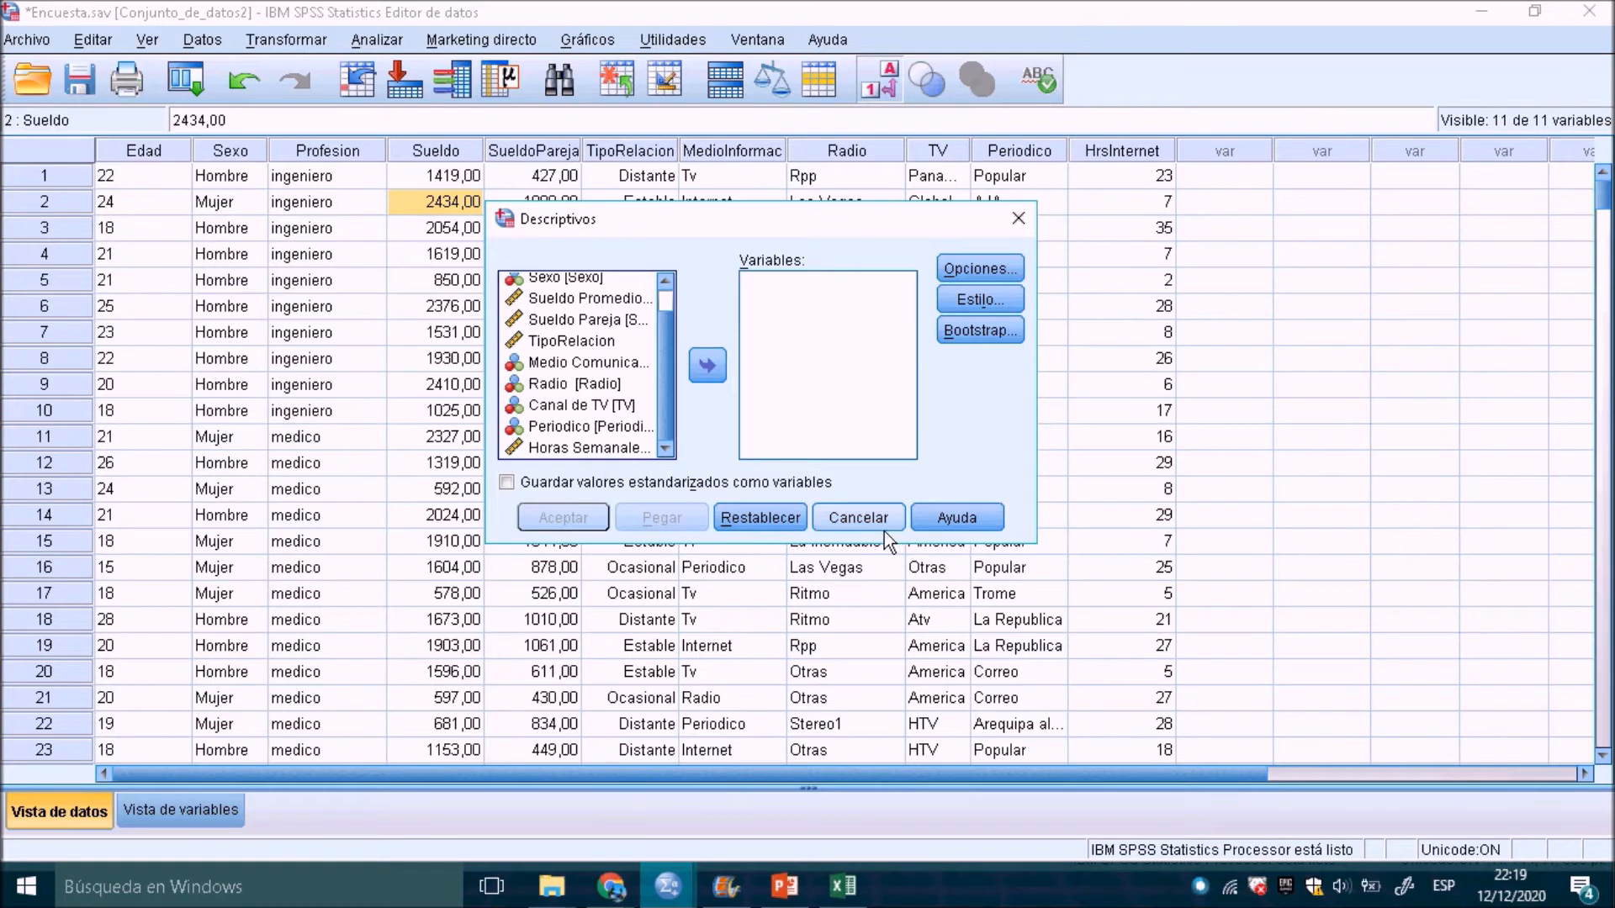
pyautogui.click(858, 517)
# - Widen the Etiqueta column in the variable view and check the label of HrsInternet
pyautogui.click(179, 816)
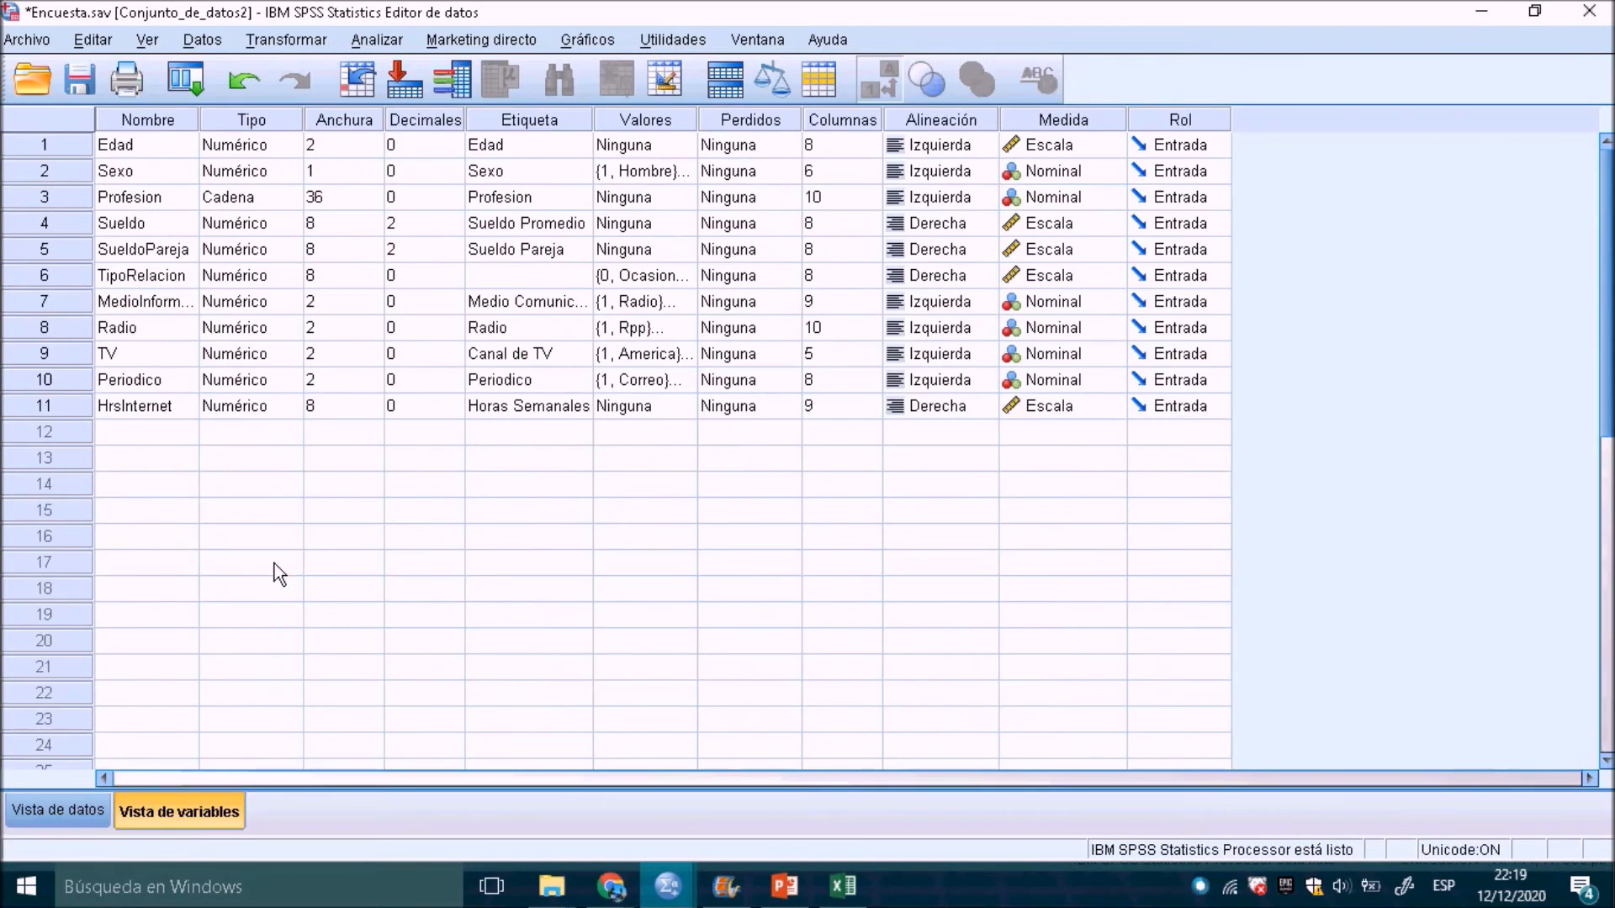
pyautogui.click(130, 408)
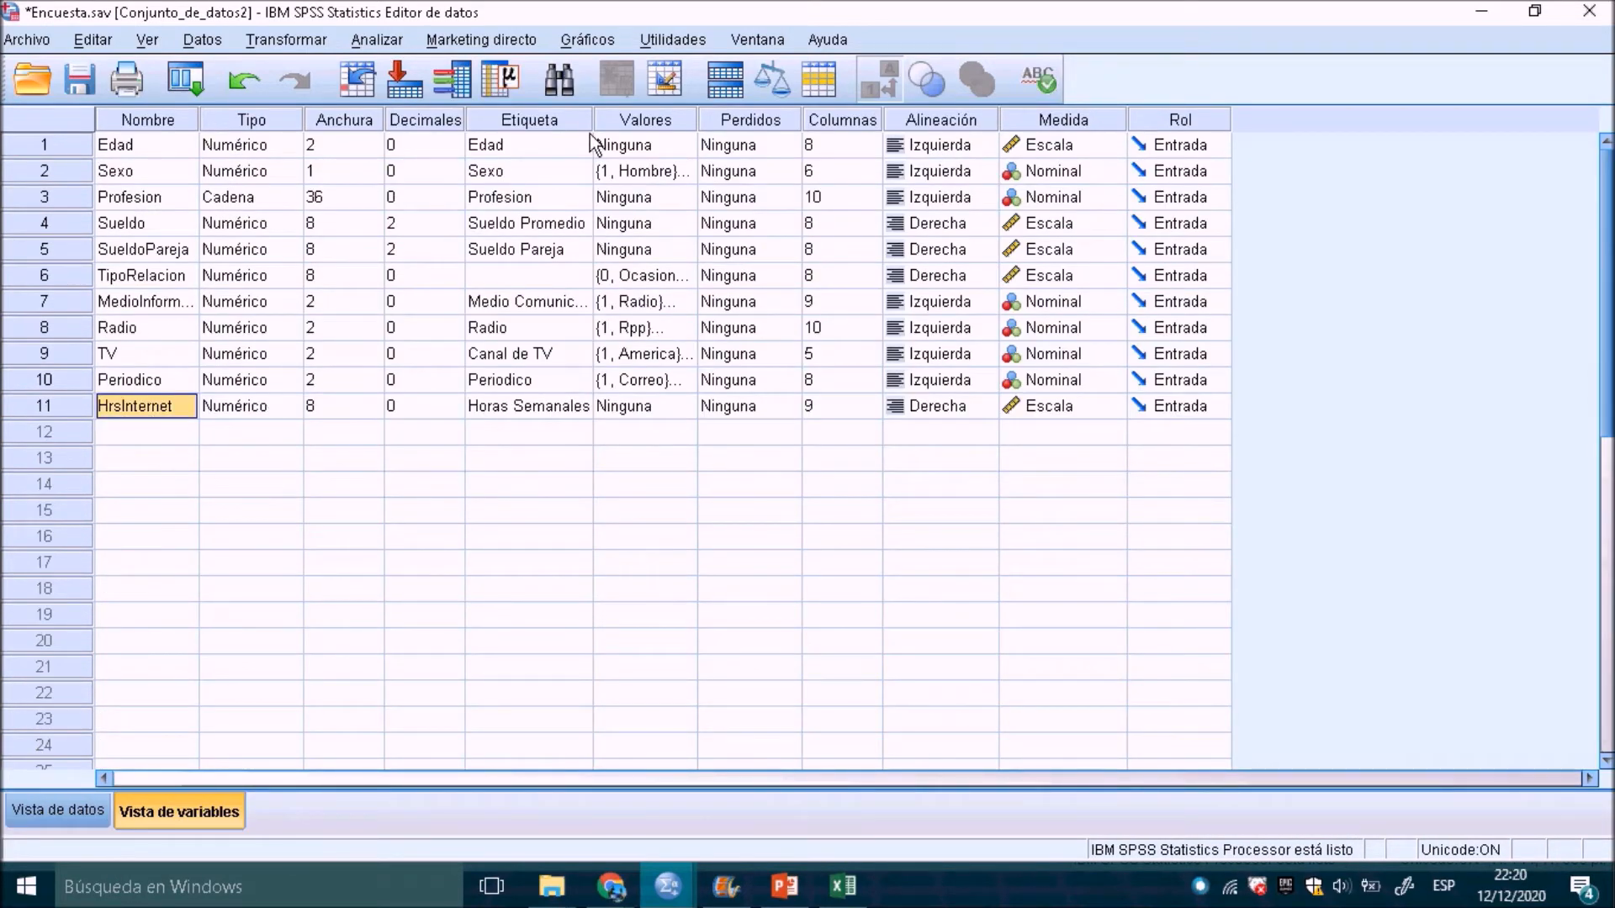
pyautogui.moveTo(593, 125); pyautogui.dragTo(690, 126)
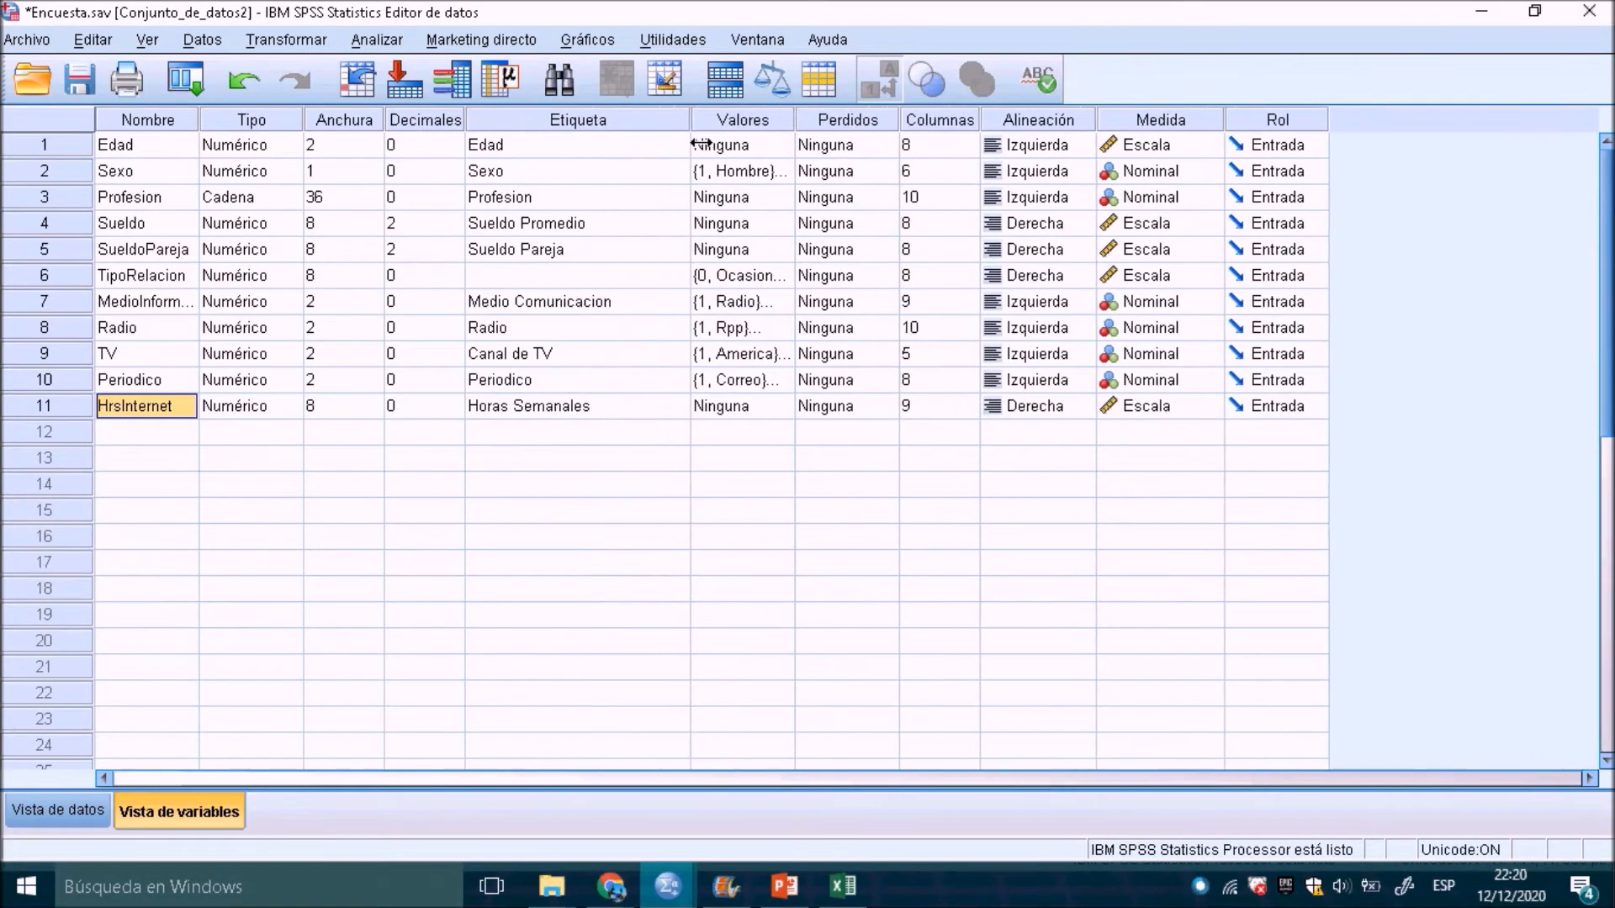
pyautogui.click(663, 404)
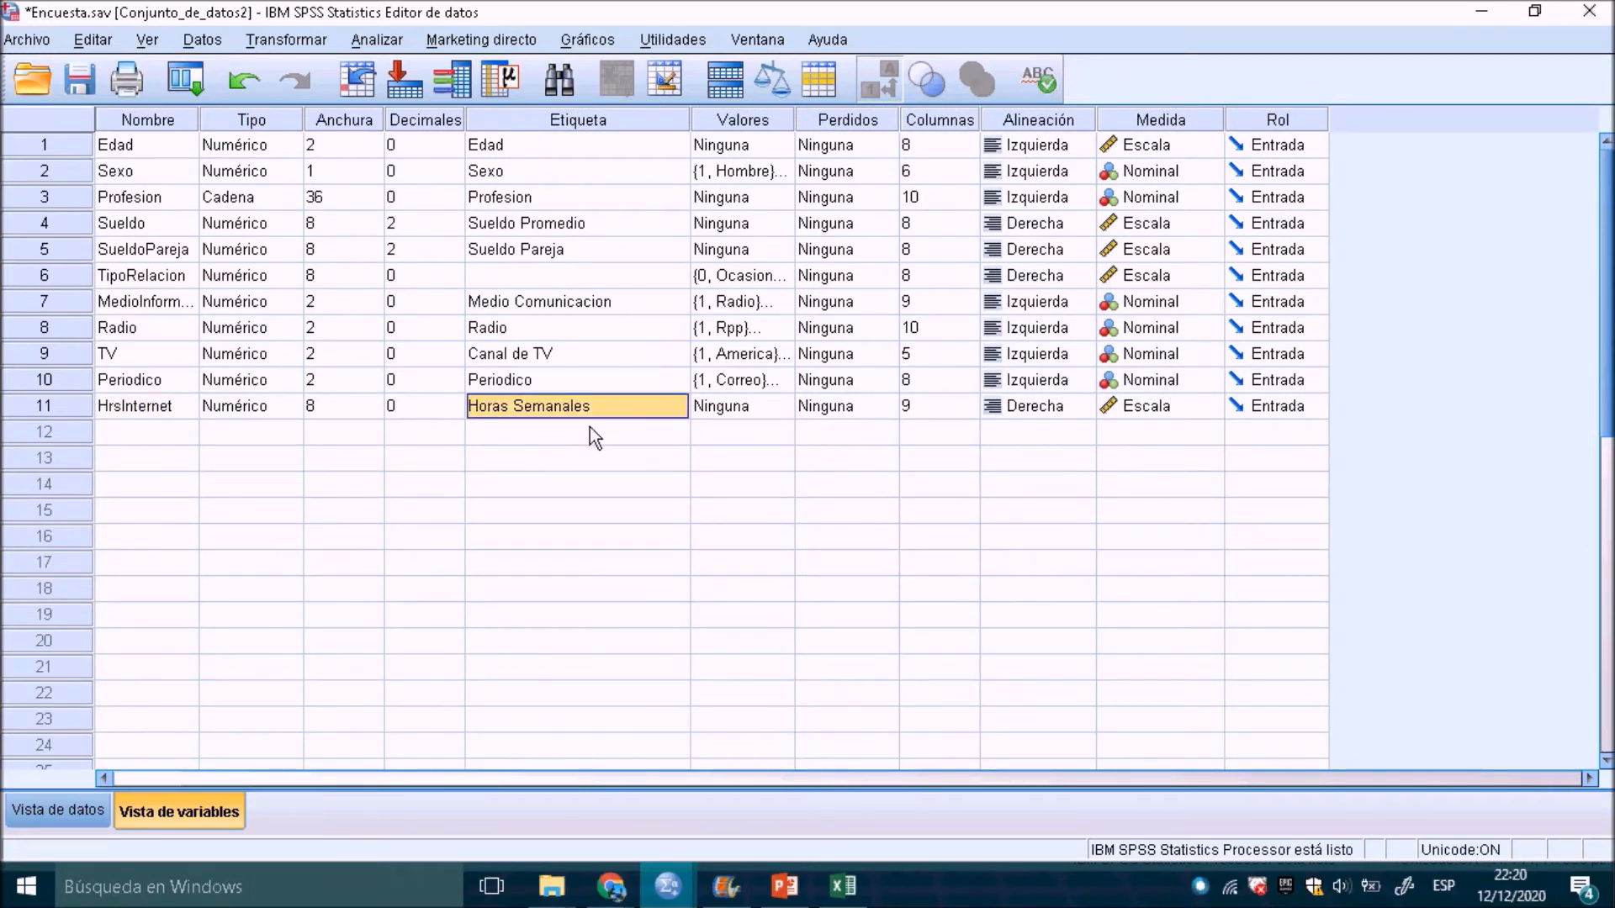
# - Start a Descriptives analysis from the data view and list the source variables by name instead of label
pyautogui.click(57, 810)
pyautogui.click(377, 39)
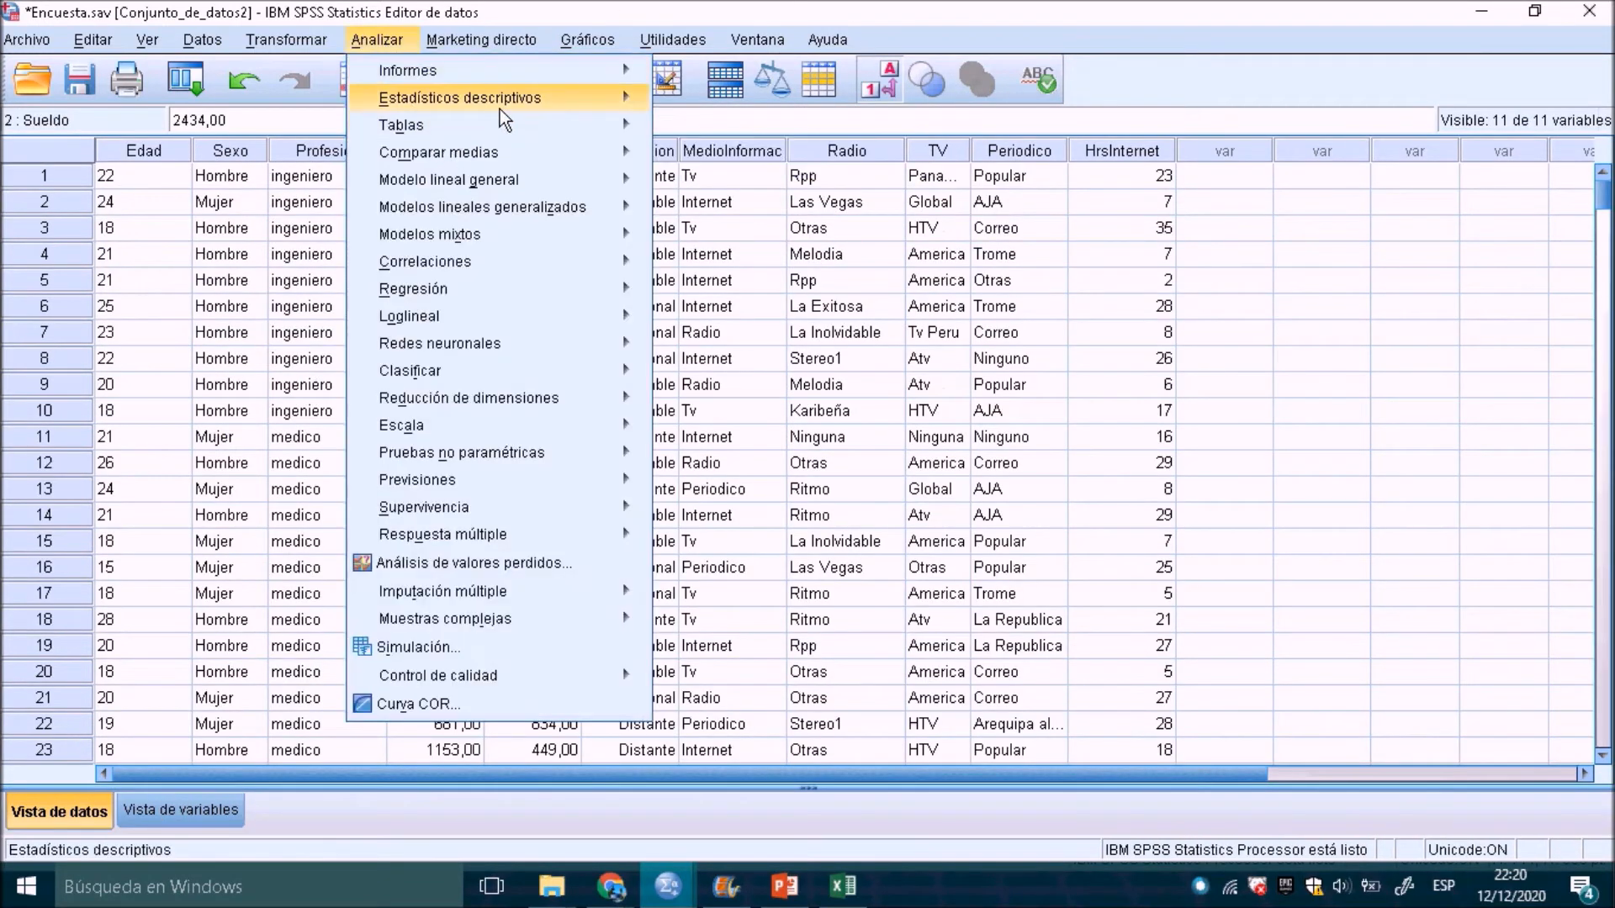
pyautogui.moveTo(612, 108)
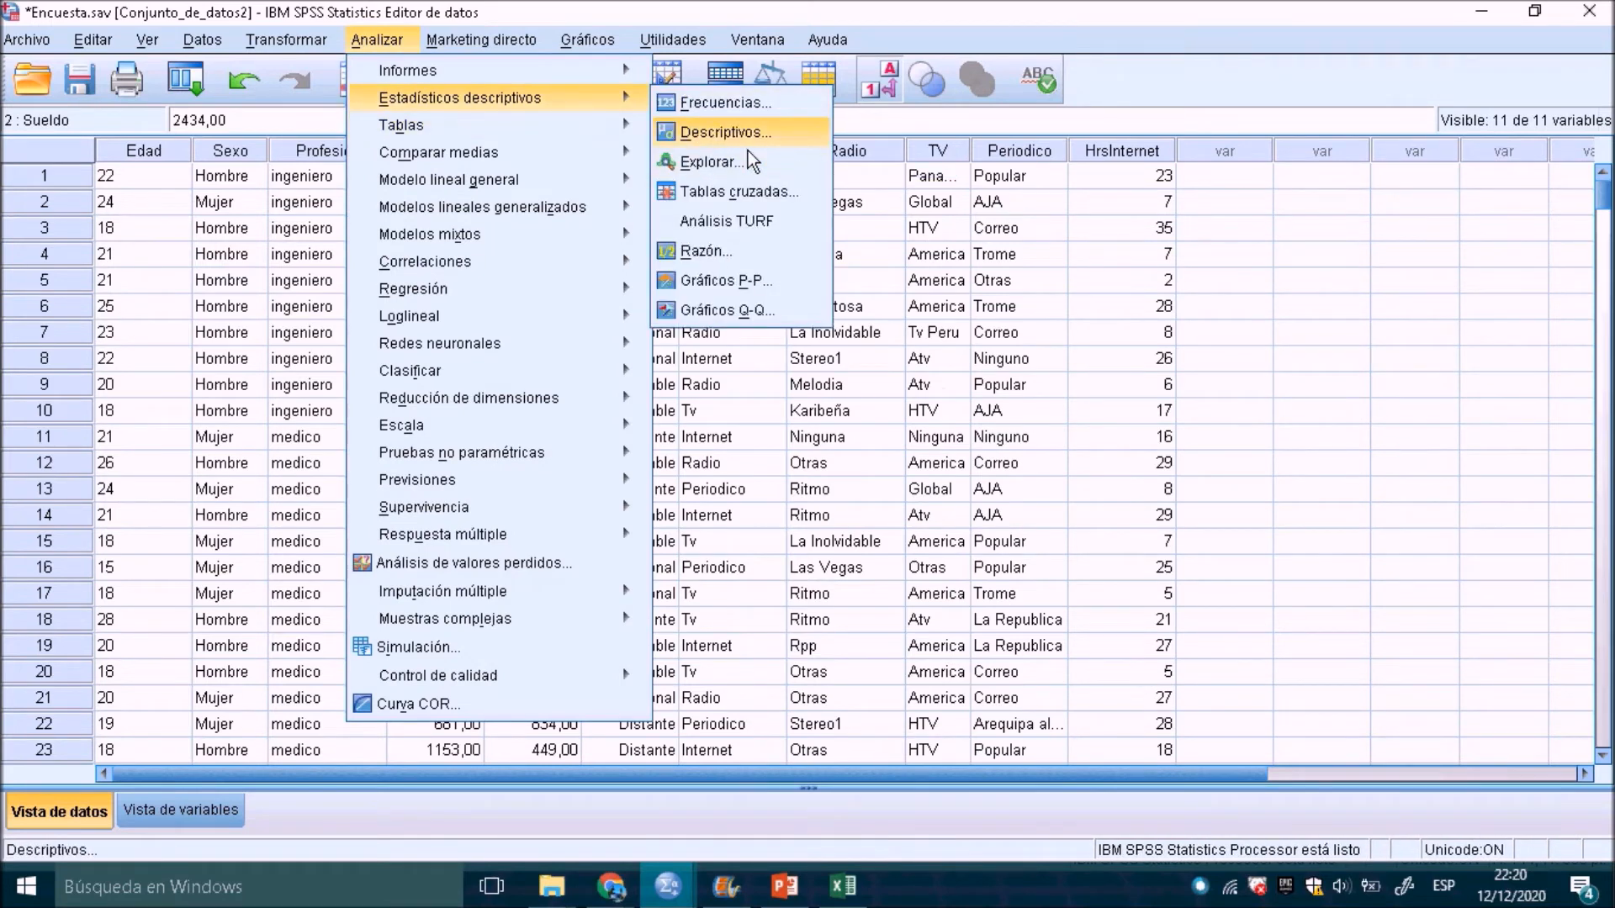
pyautogui.click(748, 134)
pyautogui.scroll(-1, 664, 387)
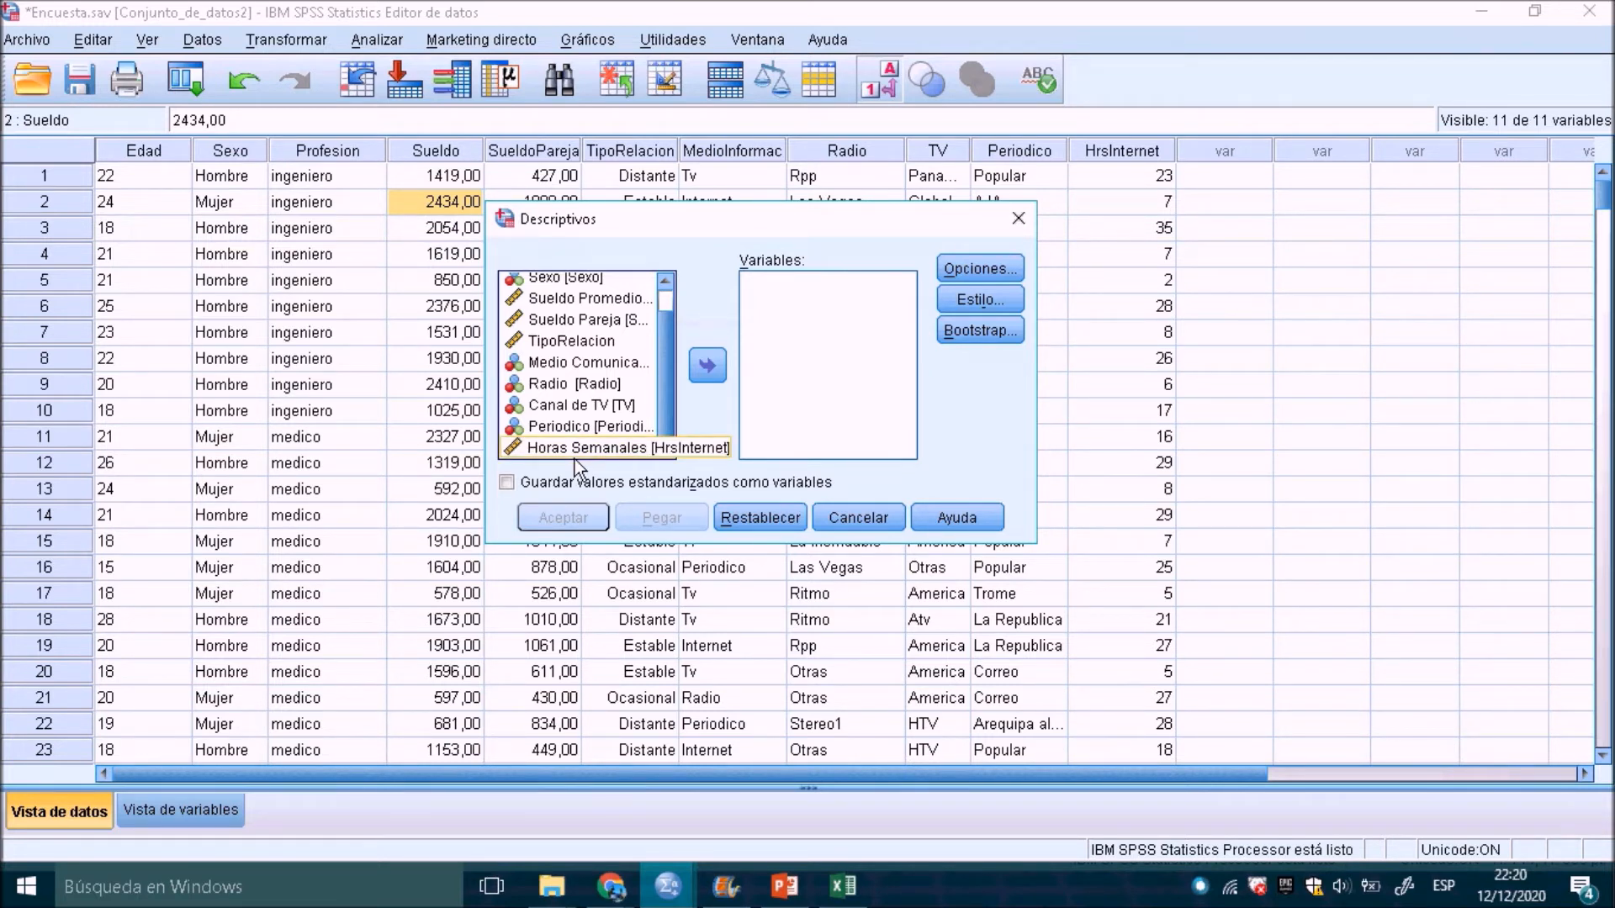
pyautogui.rightClick(654, 357)
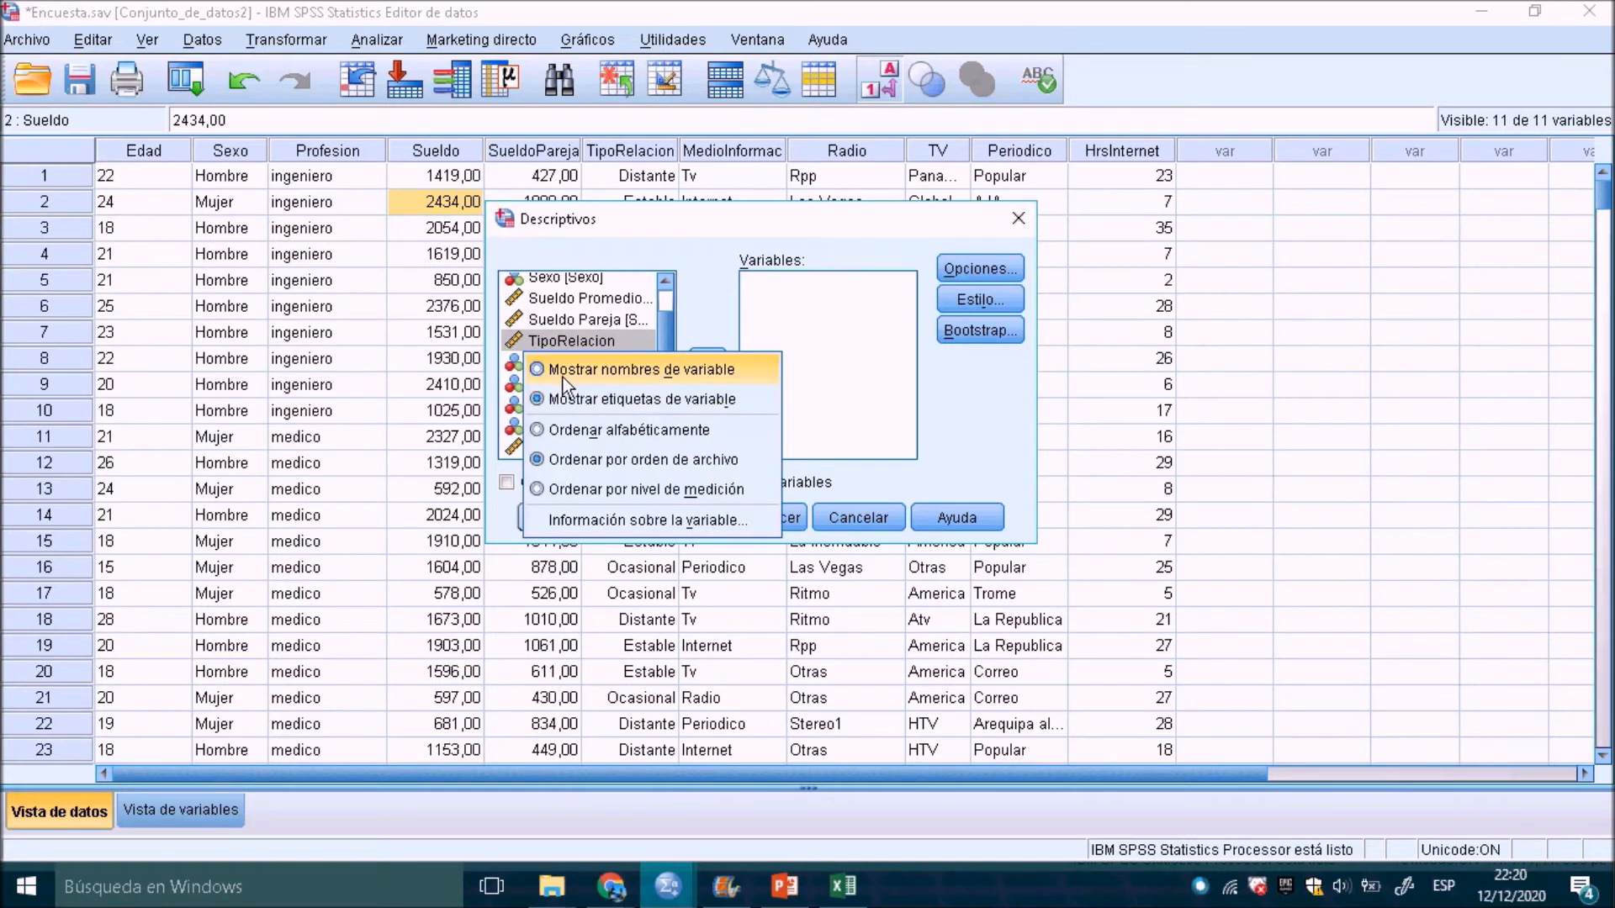
pyautogui.click(622, 369)
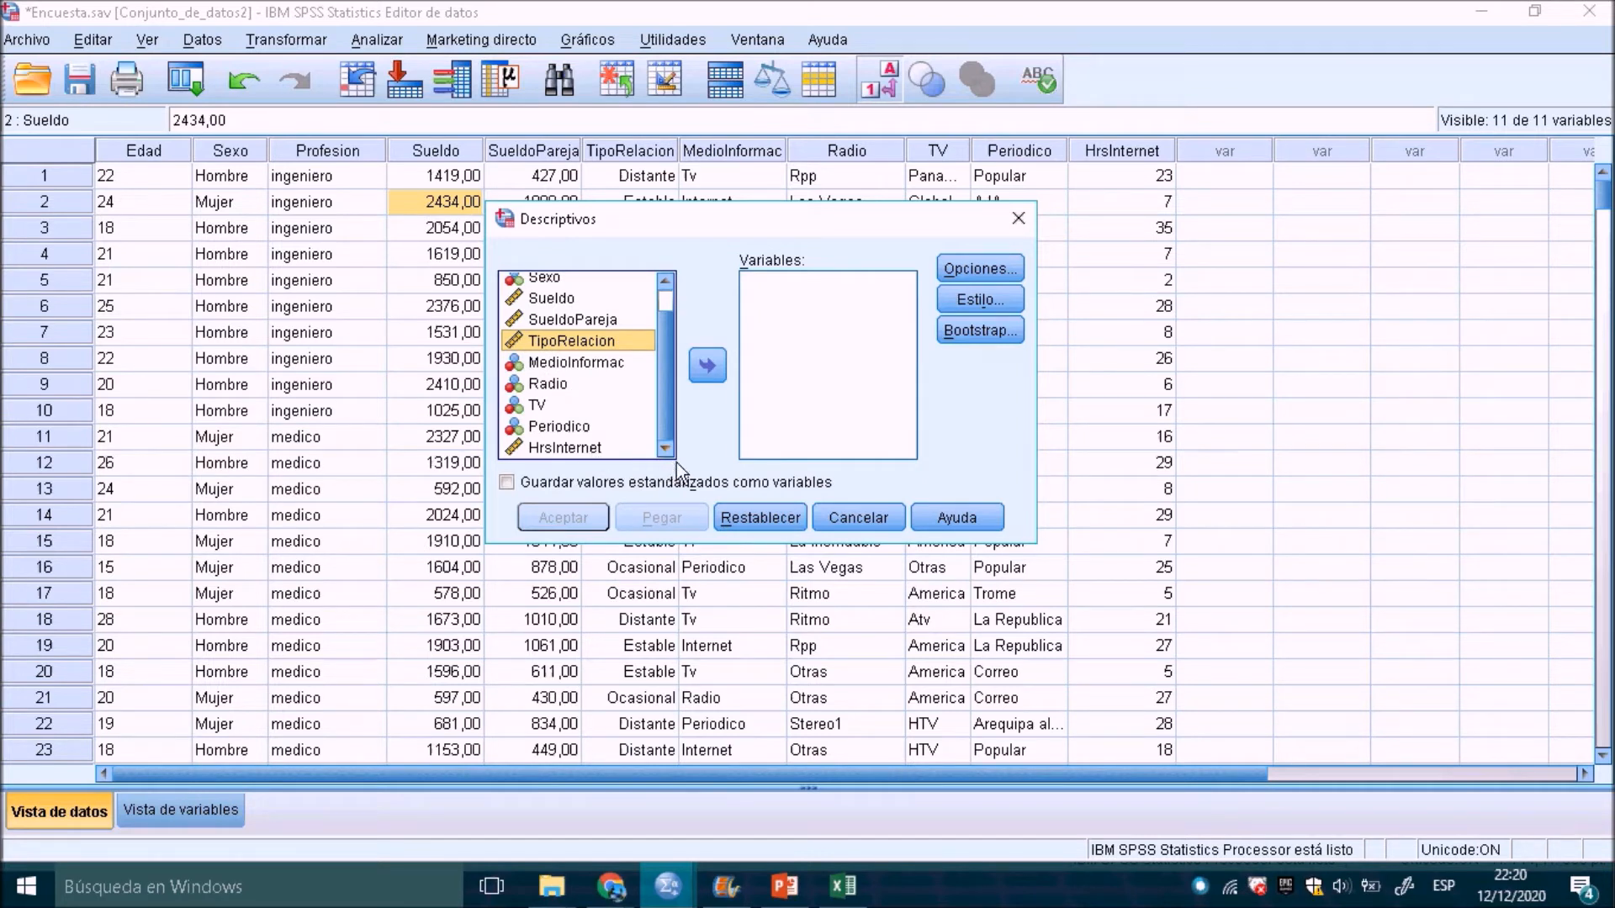
# - Add HrsInternet as the variable and run the Descriptives analysis with the default statistics
pyautogui.click(567, 457)
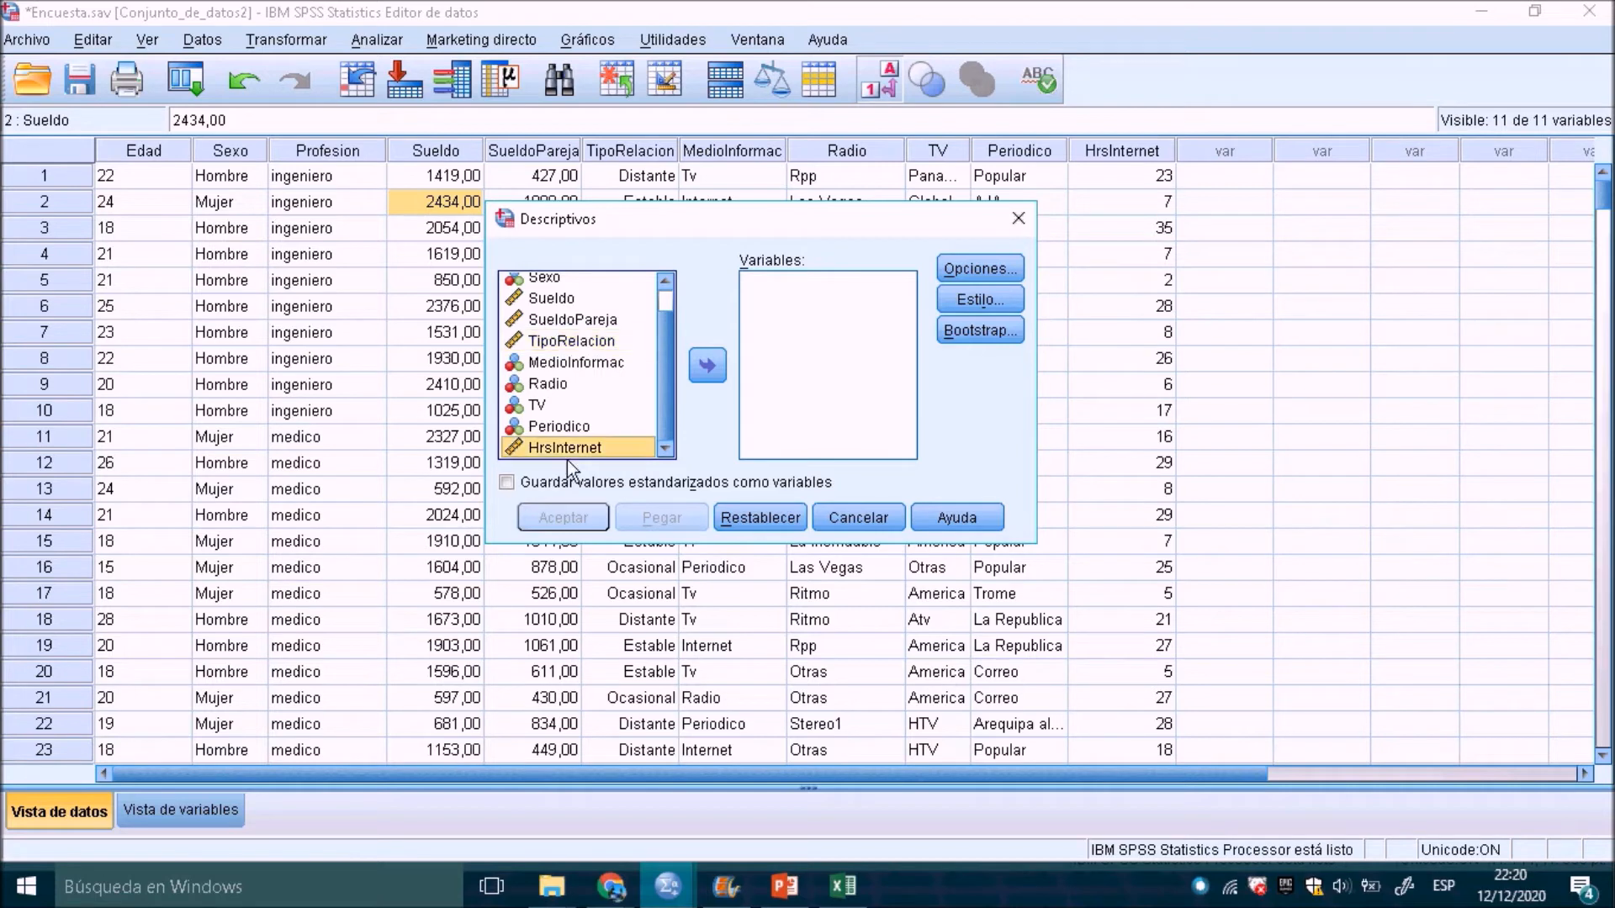
pyautogui.click(707, 366)
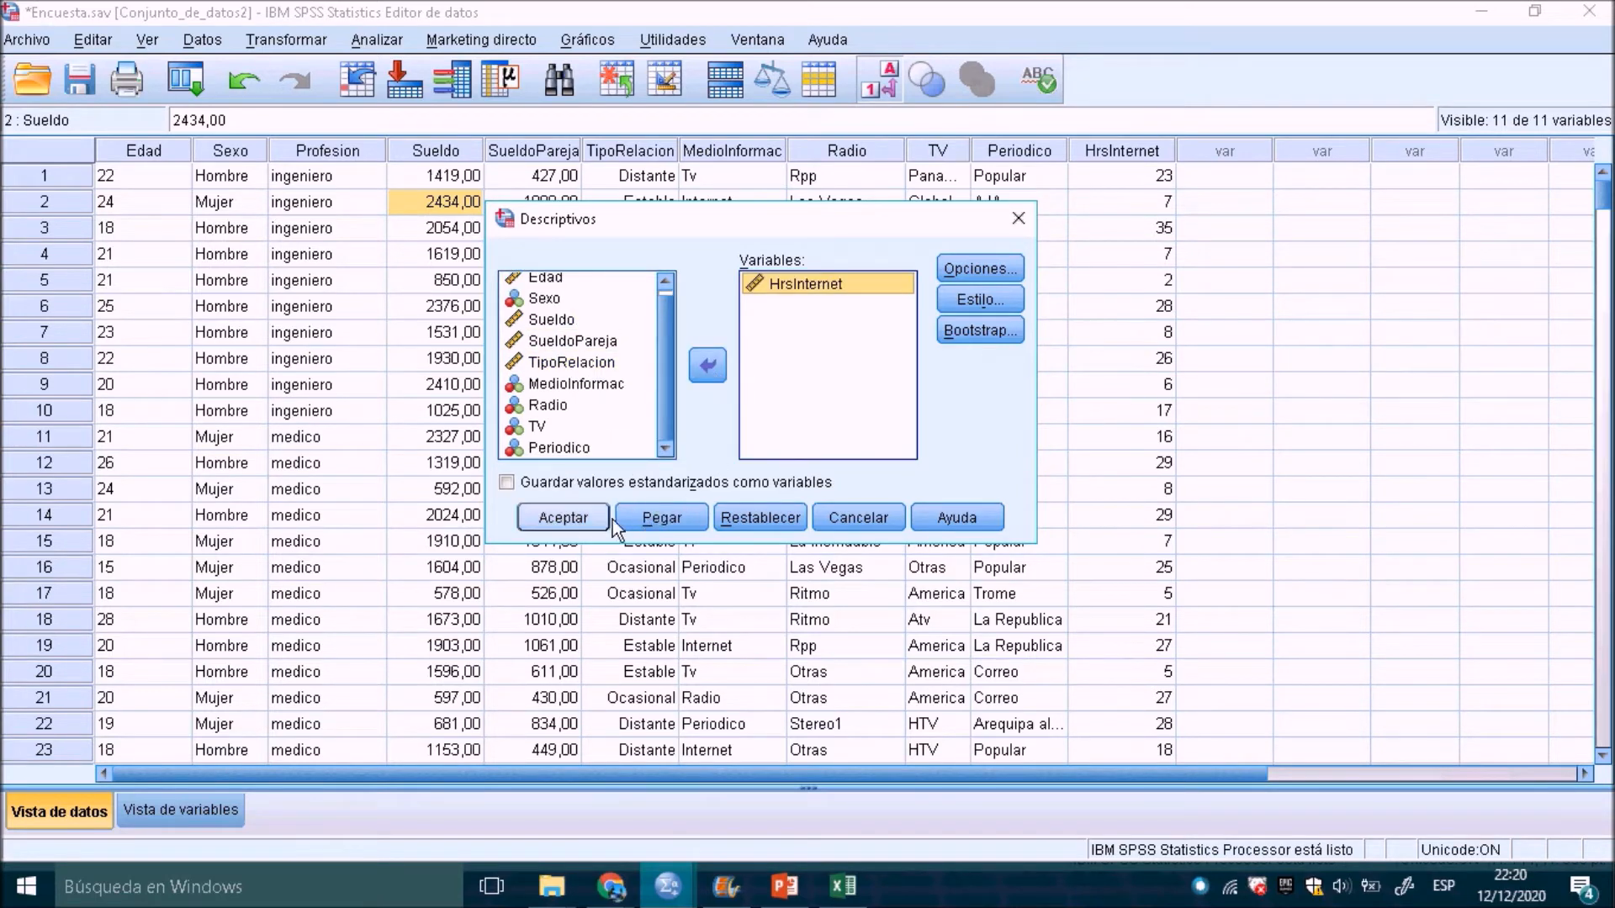
pyautogui.click(588, 518)
pyautogui.scroll(-1, 883, 649)
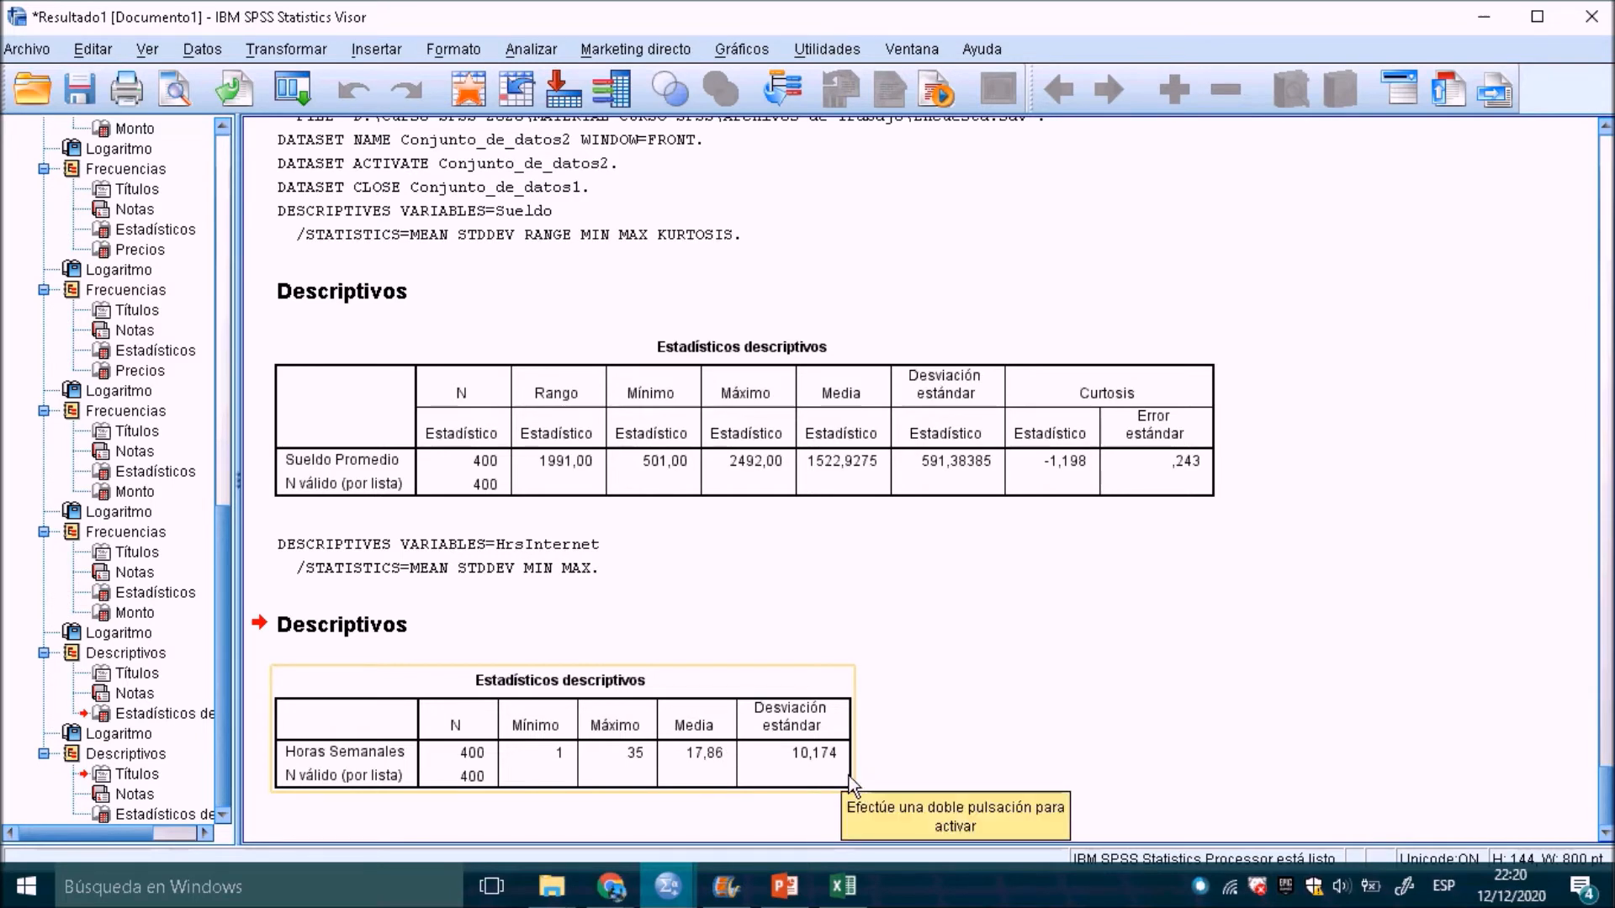
# - Rerun Descriptives for HrsInternet from the data editor with skewness (Asimetría) added and alphabetical display order
pyautogui.click(471, 91)
pyautogui.click(381, 49)
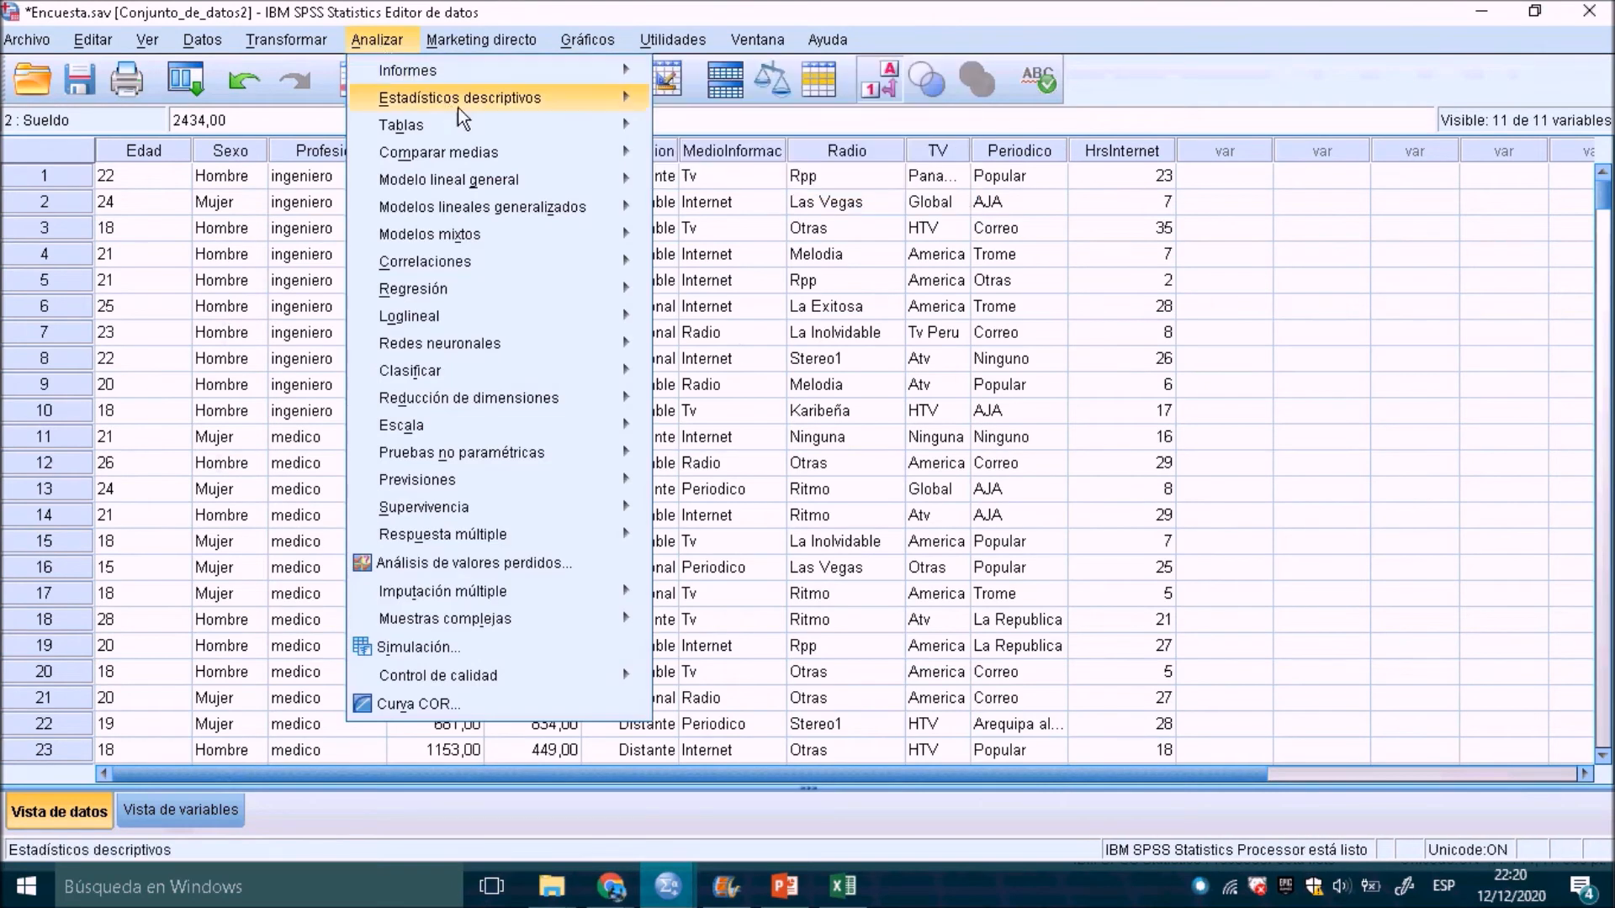
pyautogui.moveTo(572, 125)
pyautogui.moveTo(589, 97)
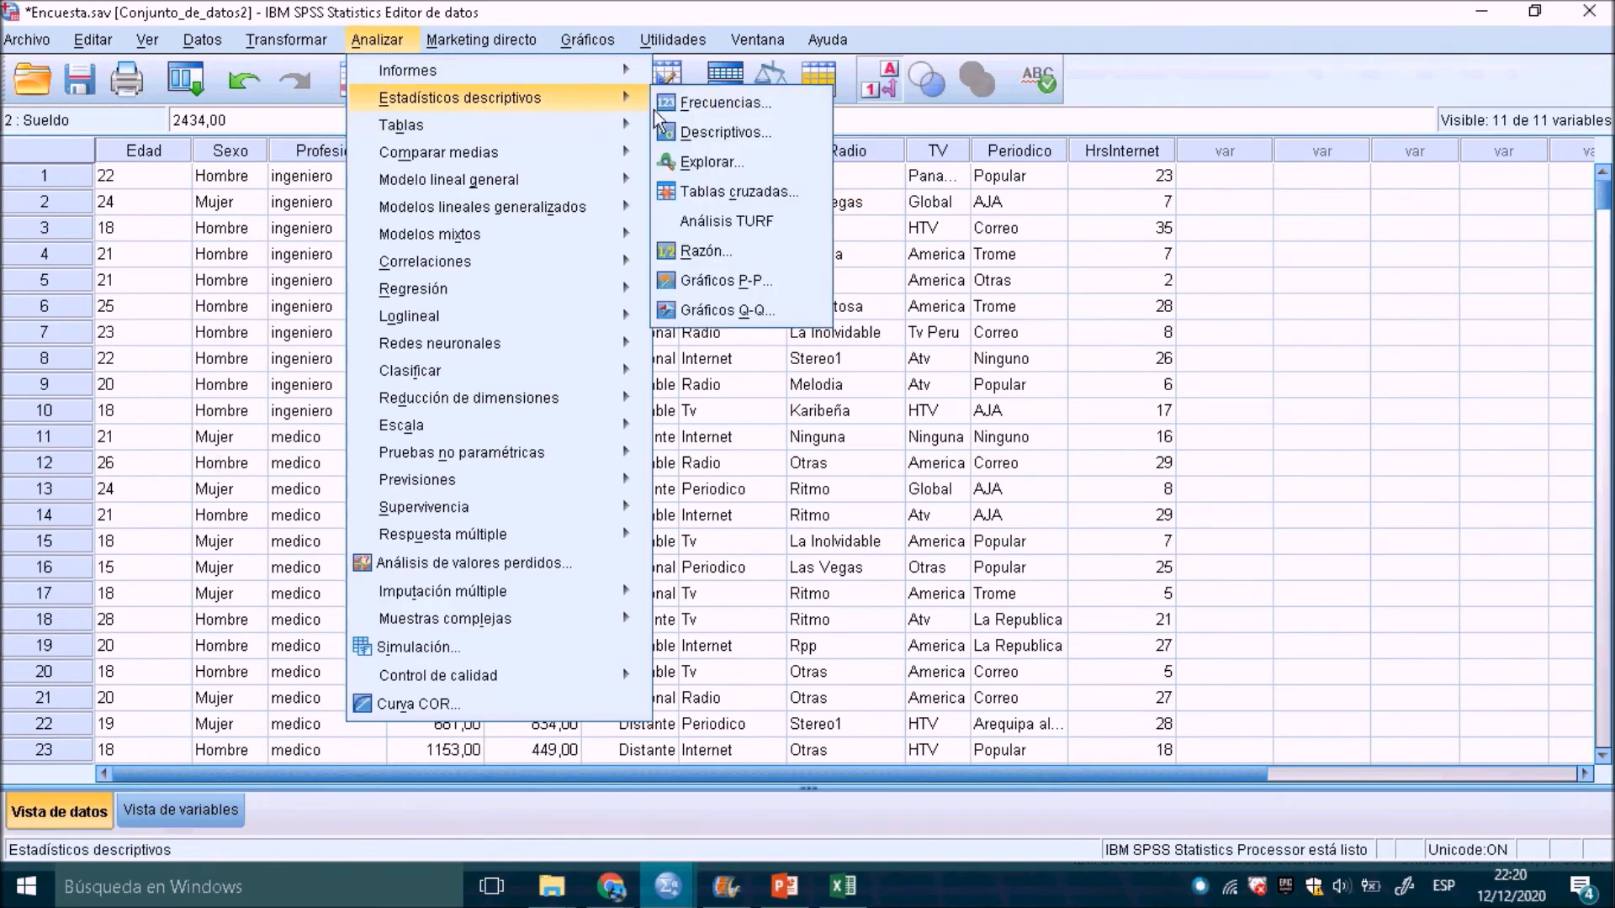
pyautogui.click(728, 134)
pyautogui.click(989, 280)
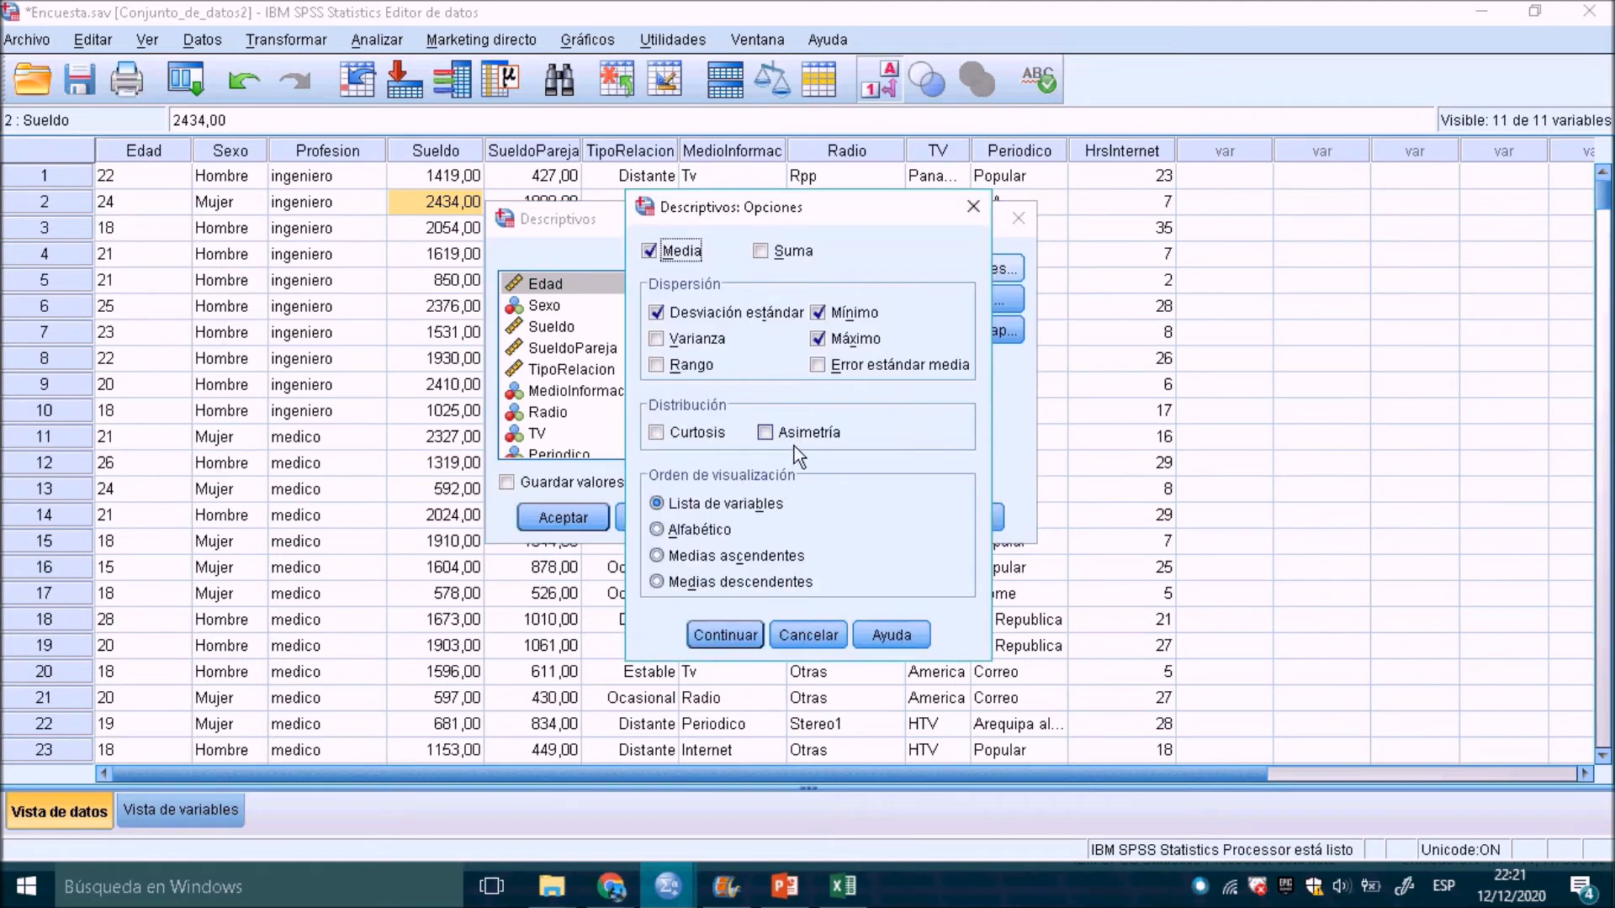
pyautogui.click(774, 434)
pyautogui.click(681, 538)
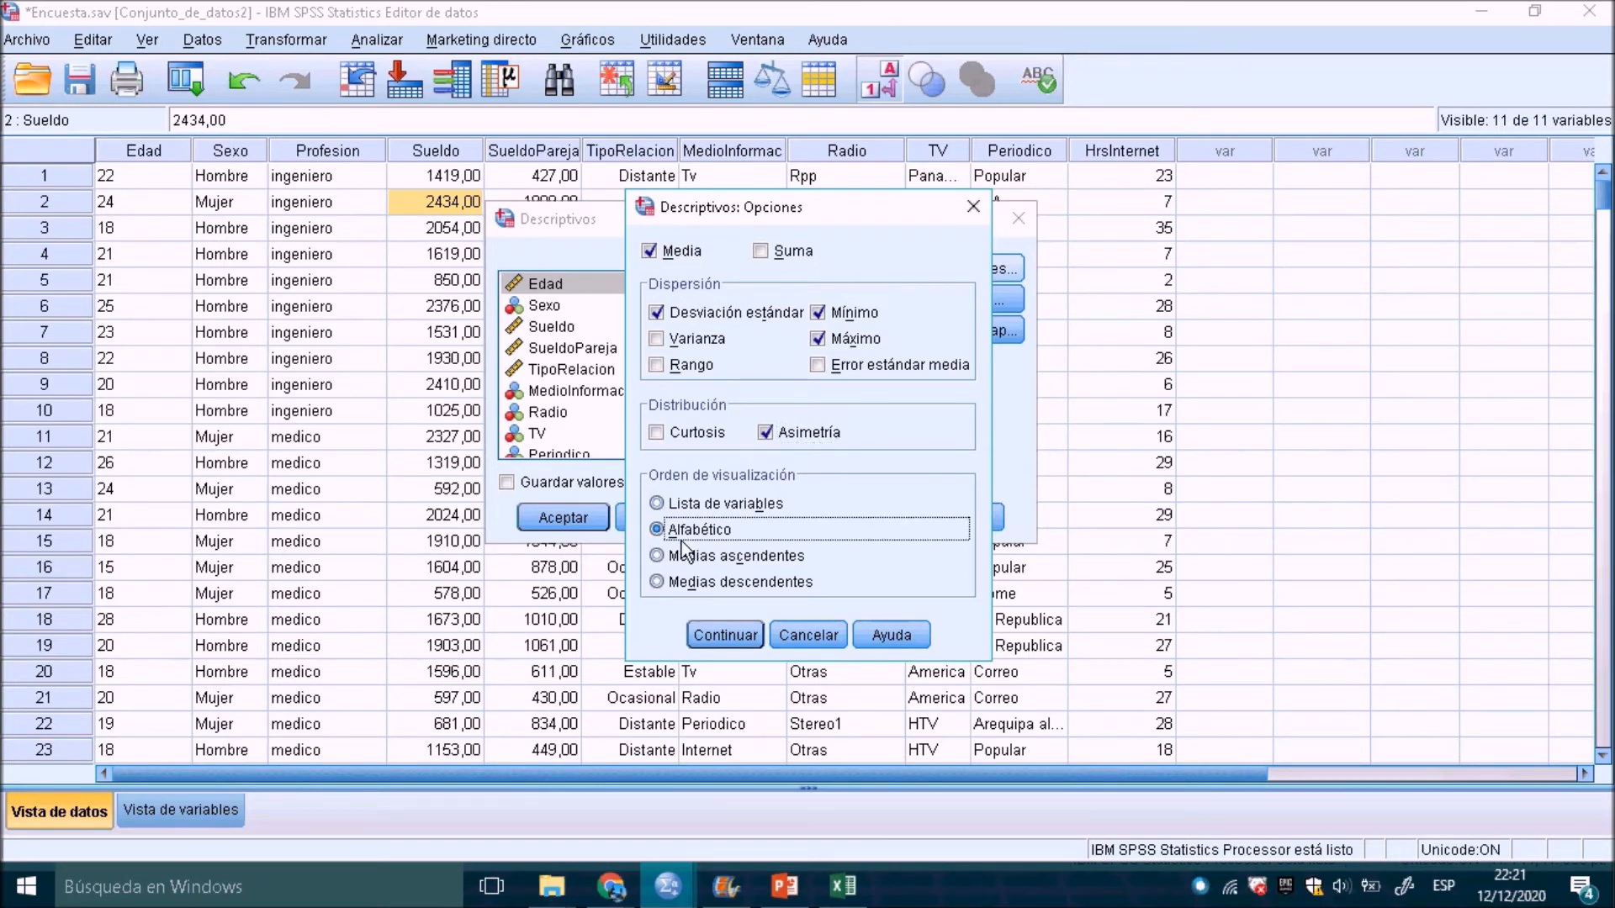
pyautogui.click(725, 634)
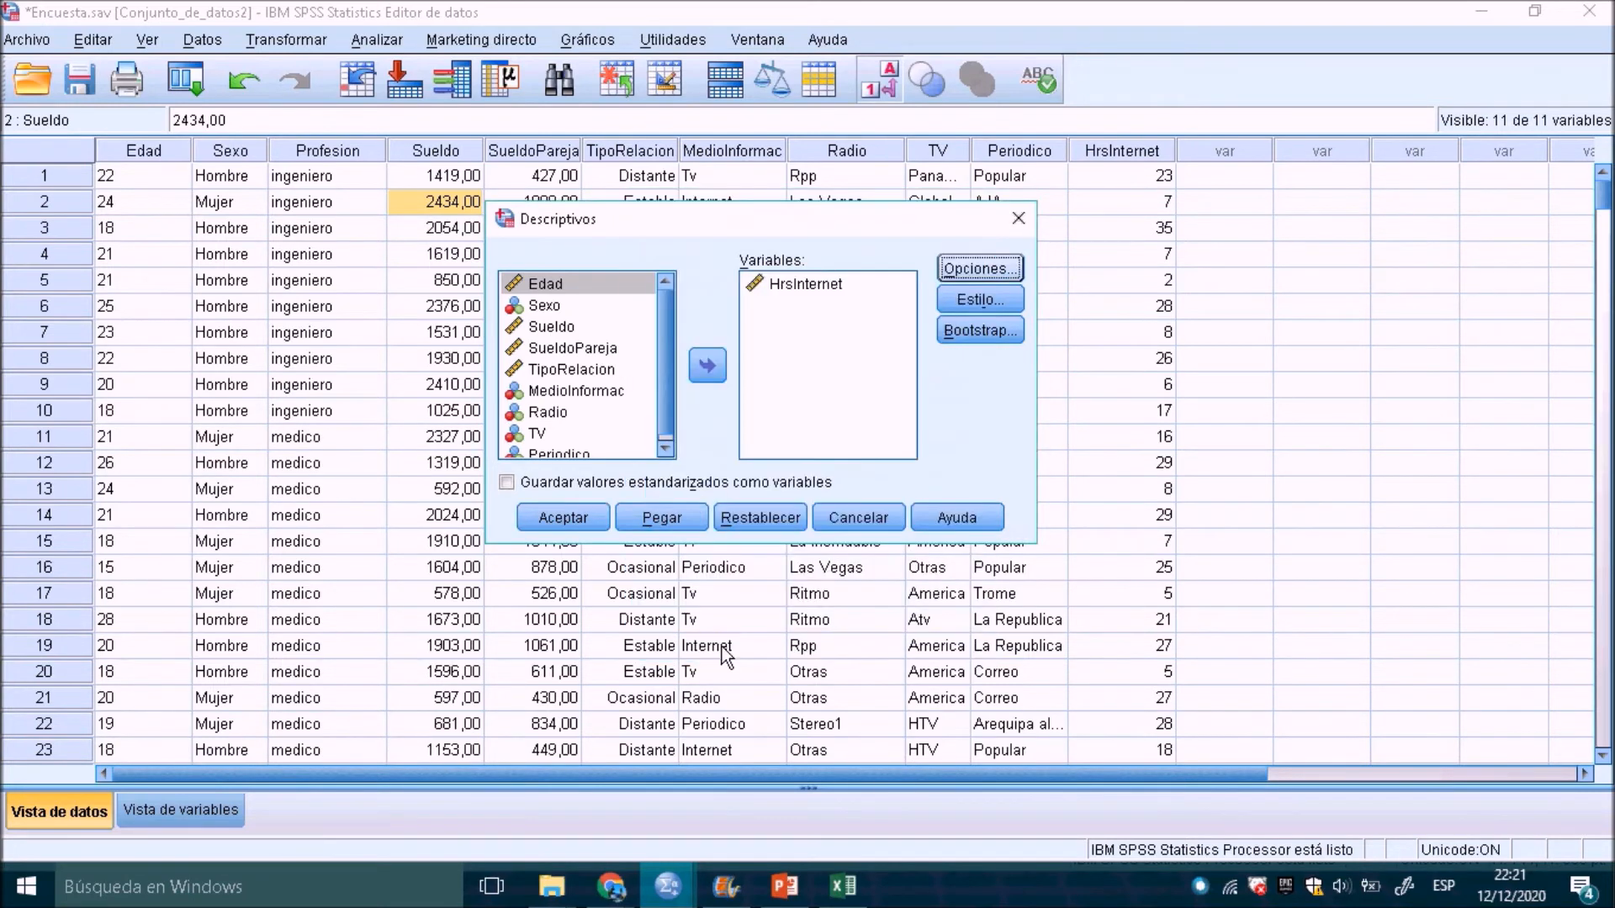
pyautogui.click(594, 523)
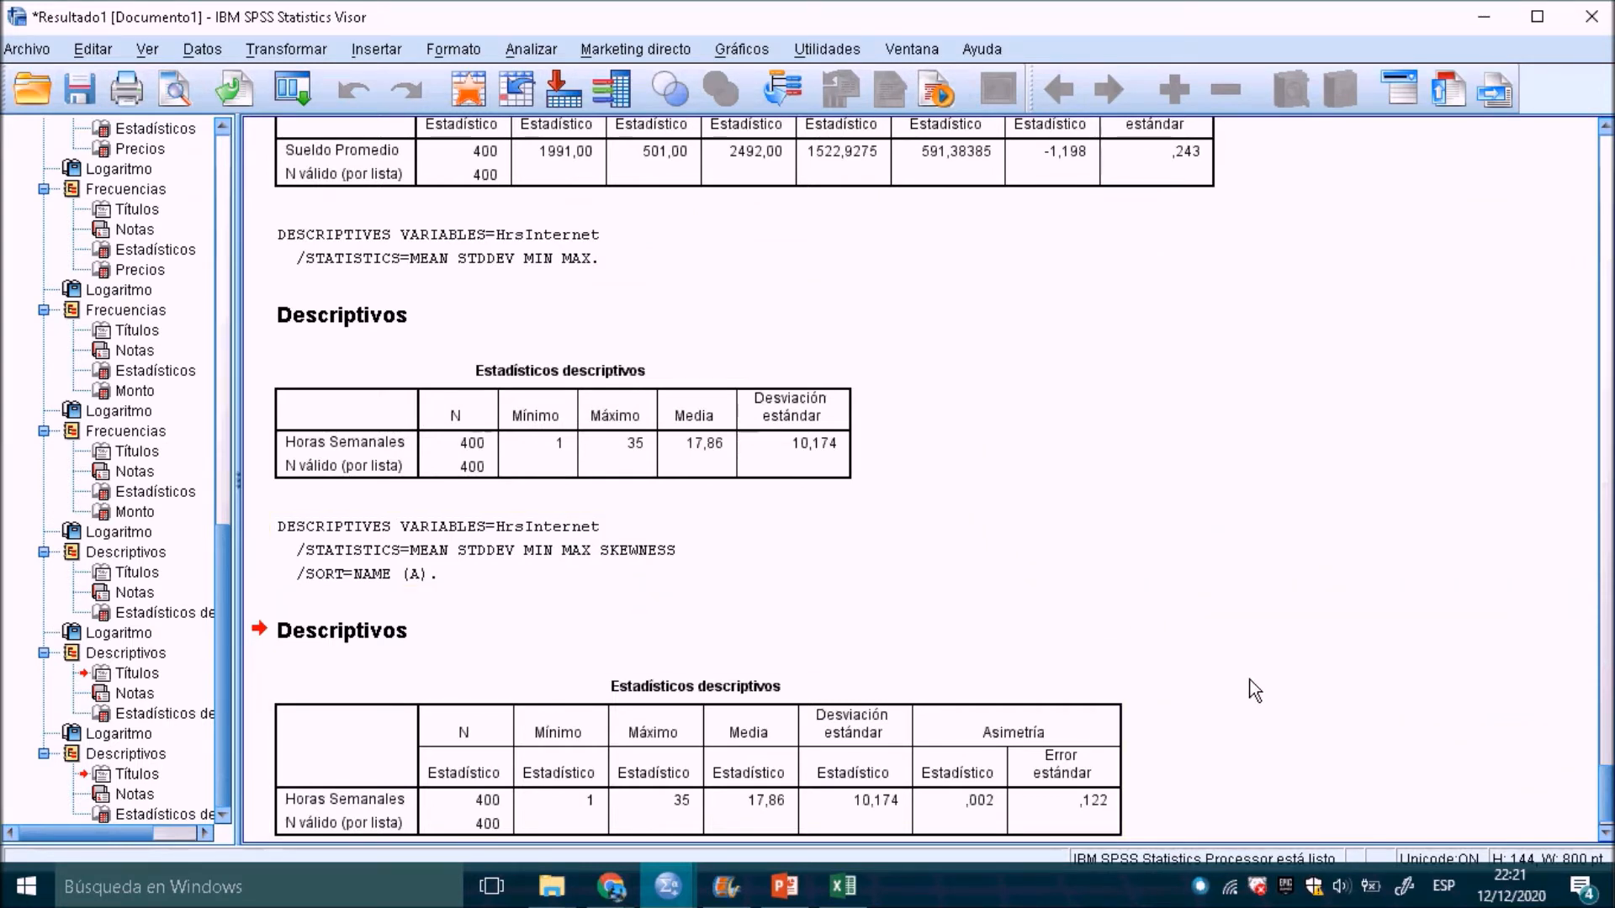
# - Compare the two HrsInternet descriptive tables and their syntax in the output viewer
pyautogui.click(654, 472)
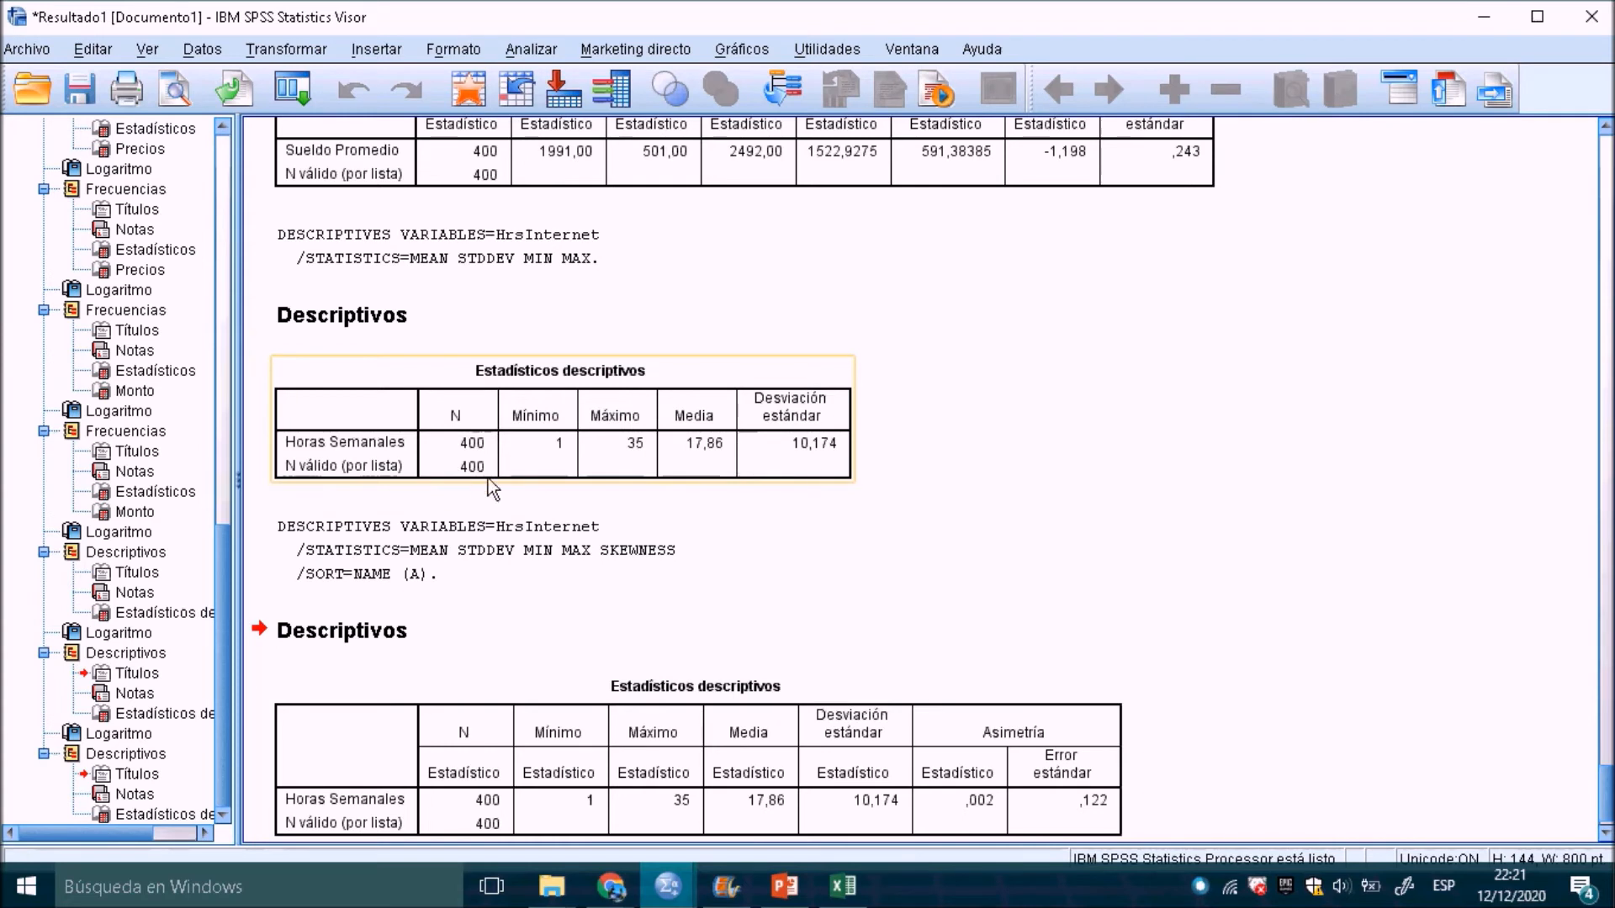
pyautogui.click(779, 689)
pyautogui.click(579, 446)
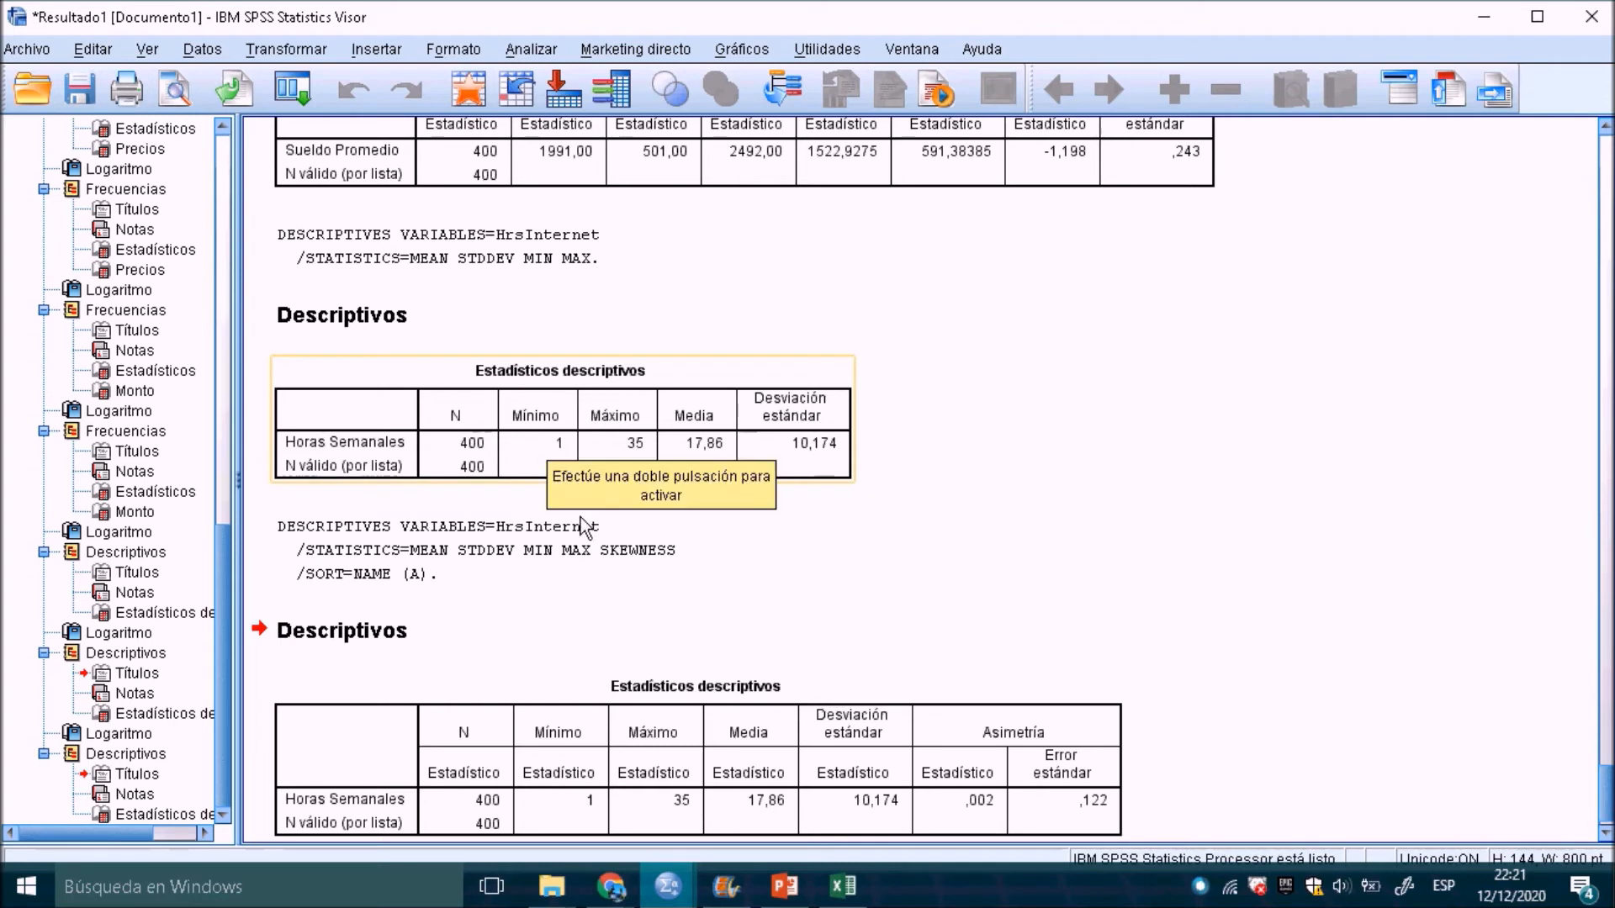
pyautogui.click(580, 723)
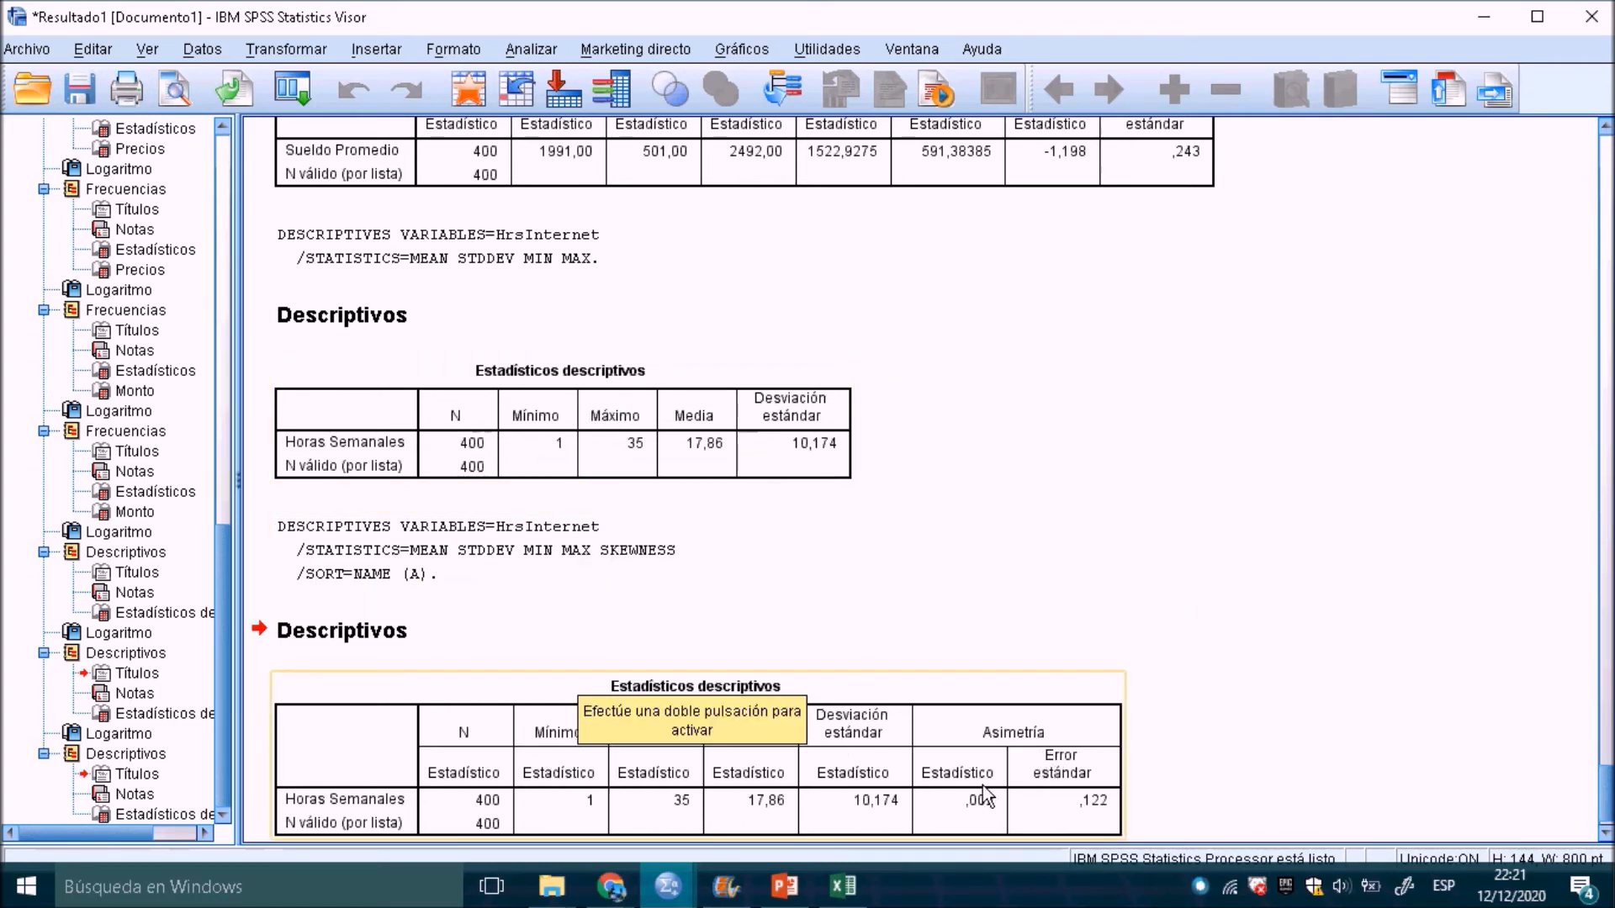
pyautogui.scroll(-1, 1051, 765)
pyautogui.click(647, 534)
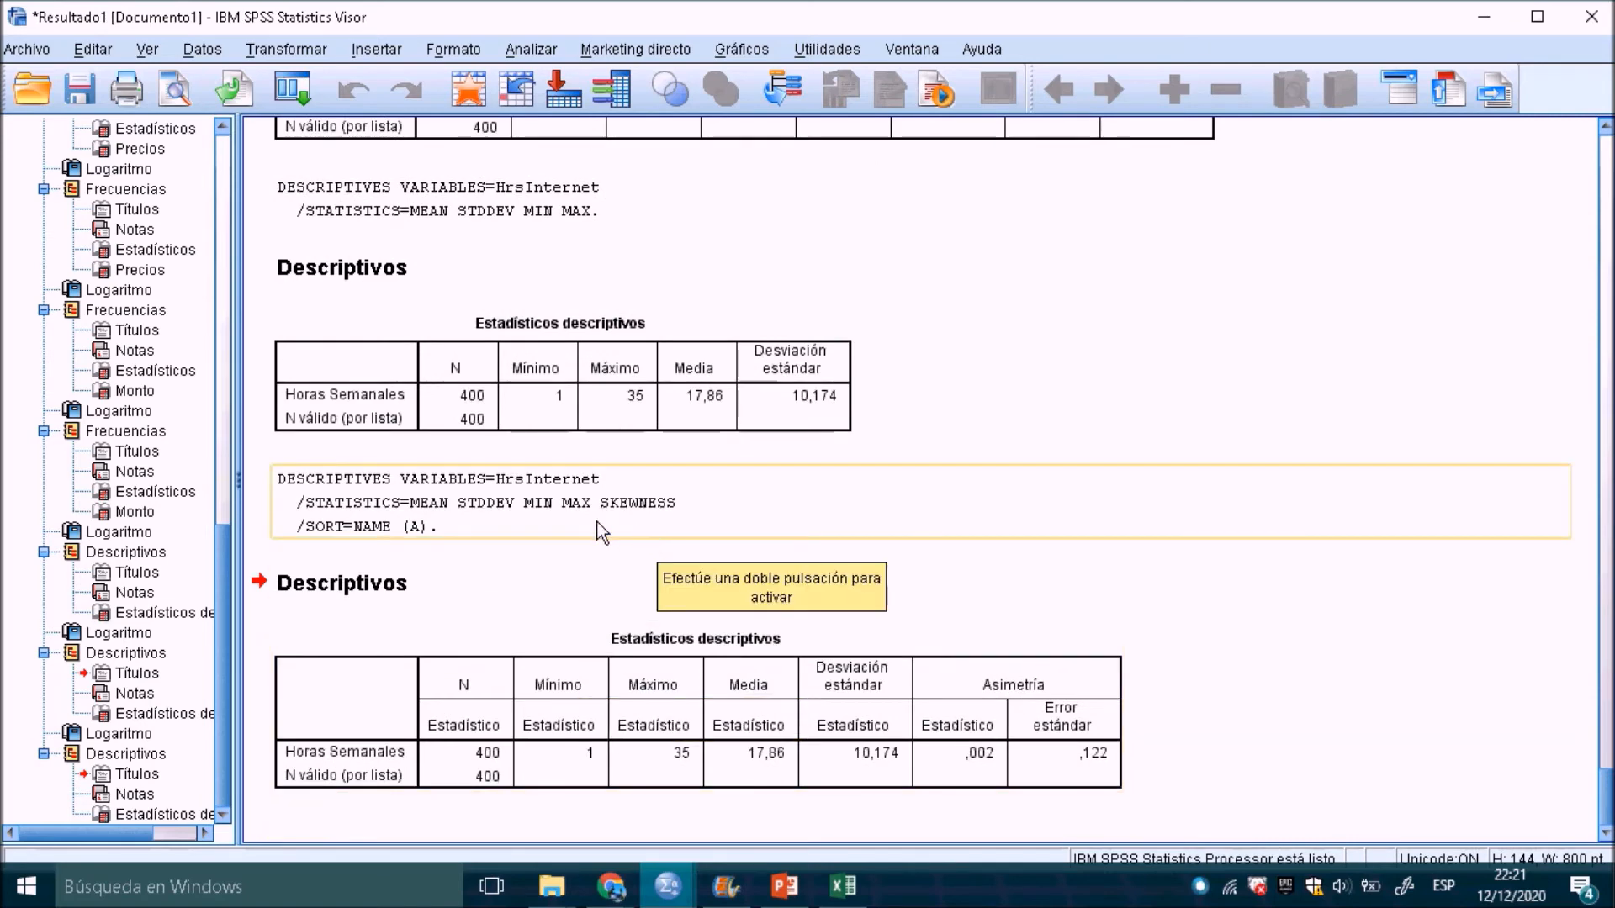
pyautogui.click(530, 378)
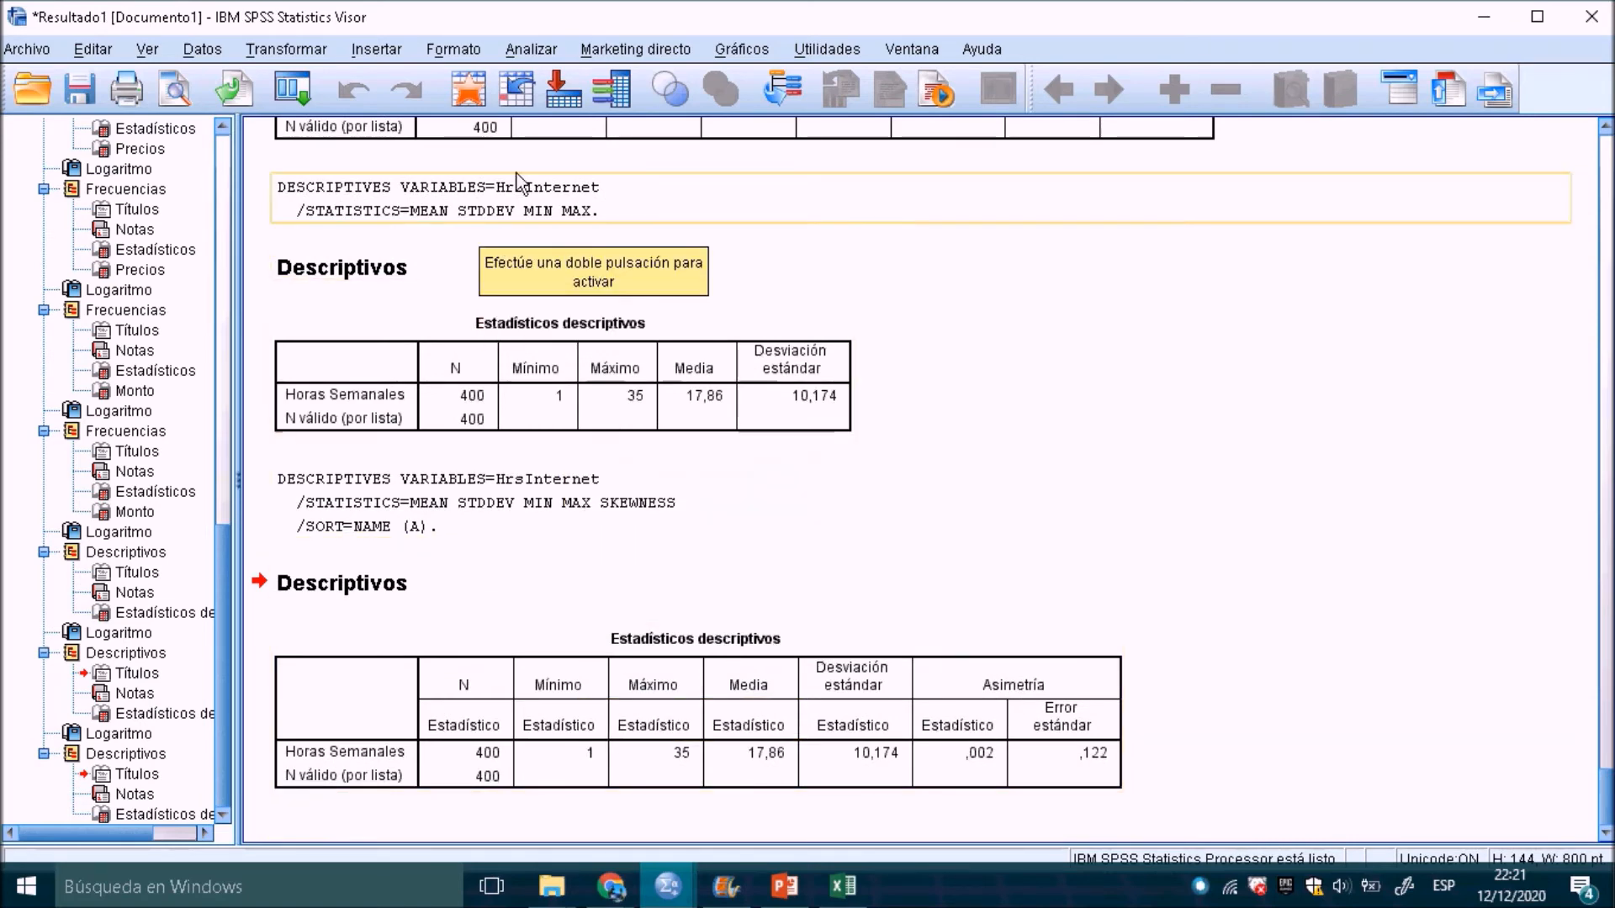
# - Return to the data editor and start a Frequencies analysis with Profesion as the variable
pyautogui.click(485, 93)
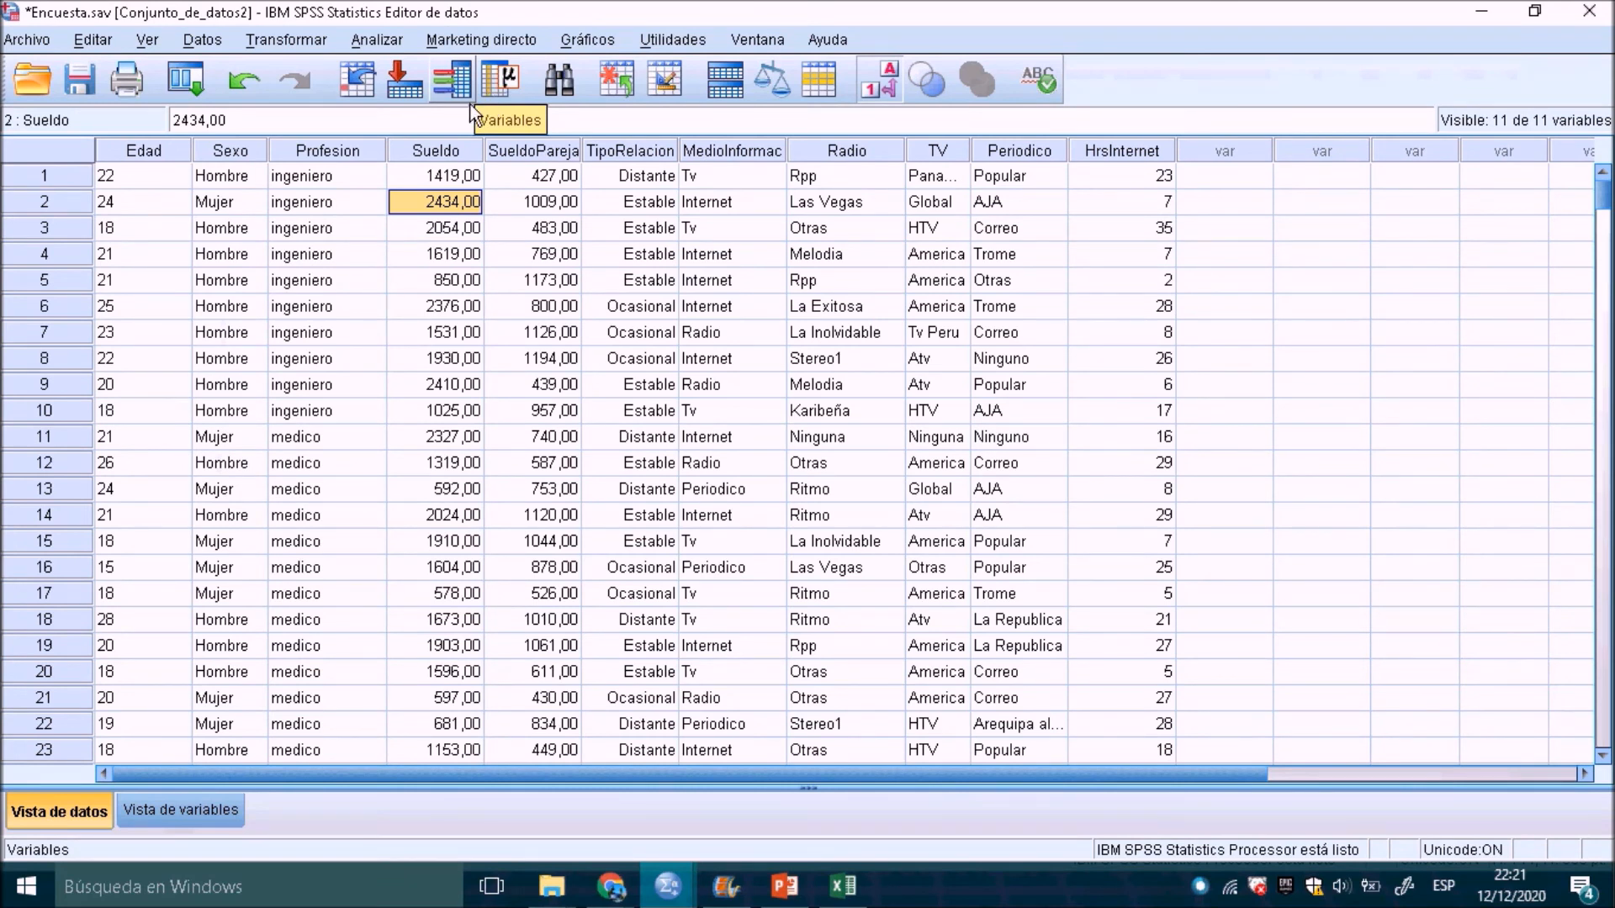
pyautogui.click(361, 176)
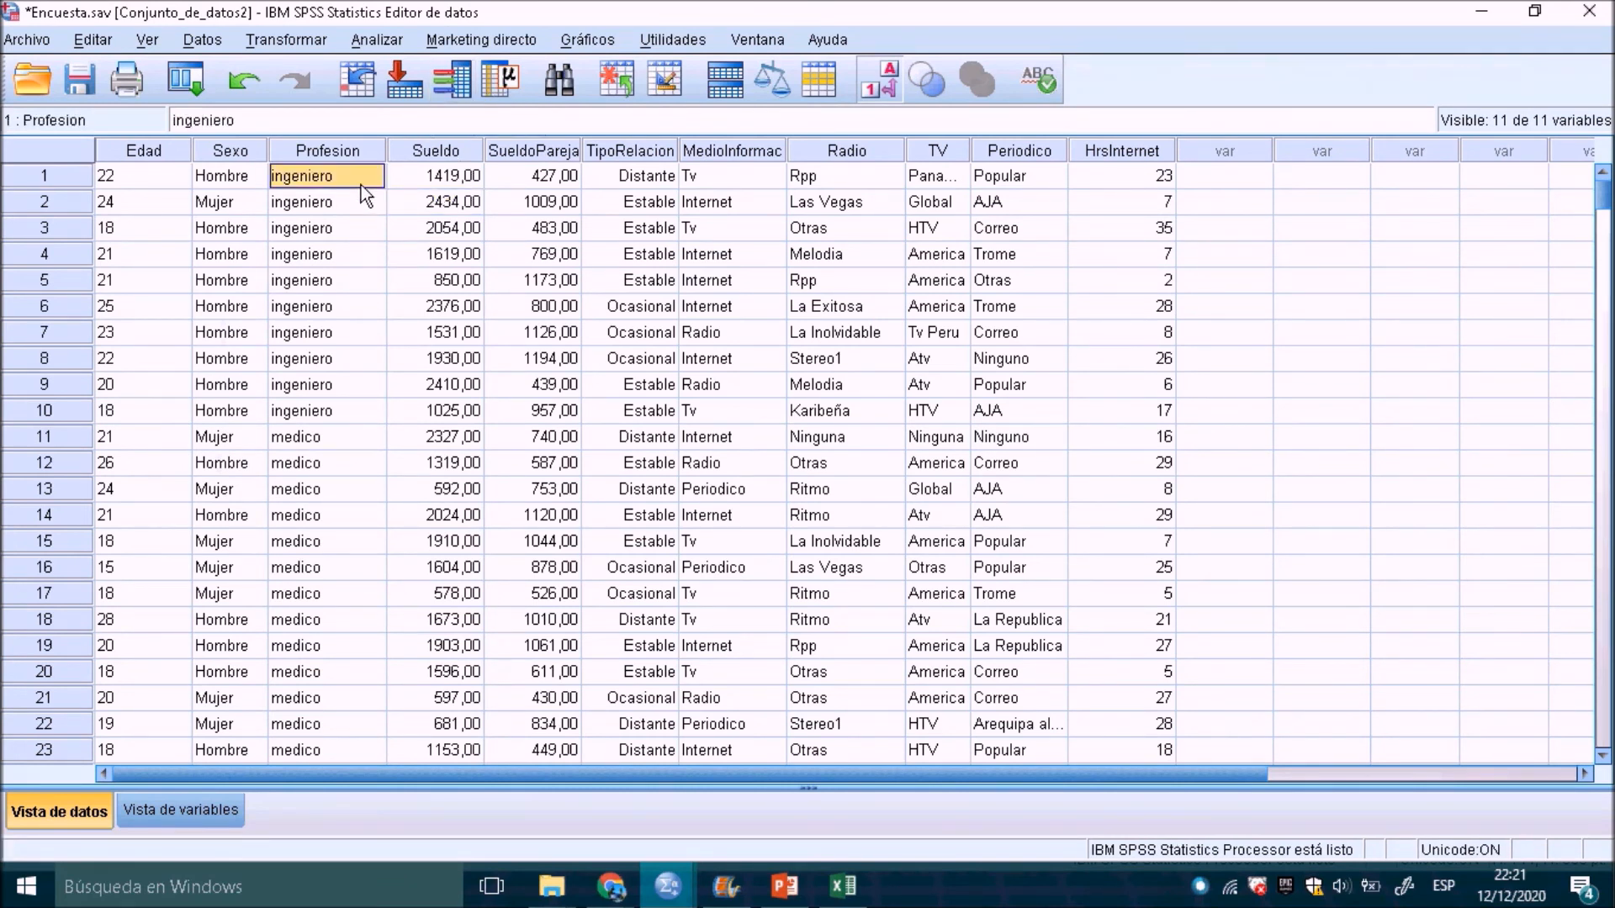
pyautogui.click(358, 227)
pyautogui.click(358, 208)
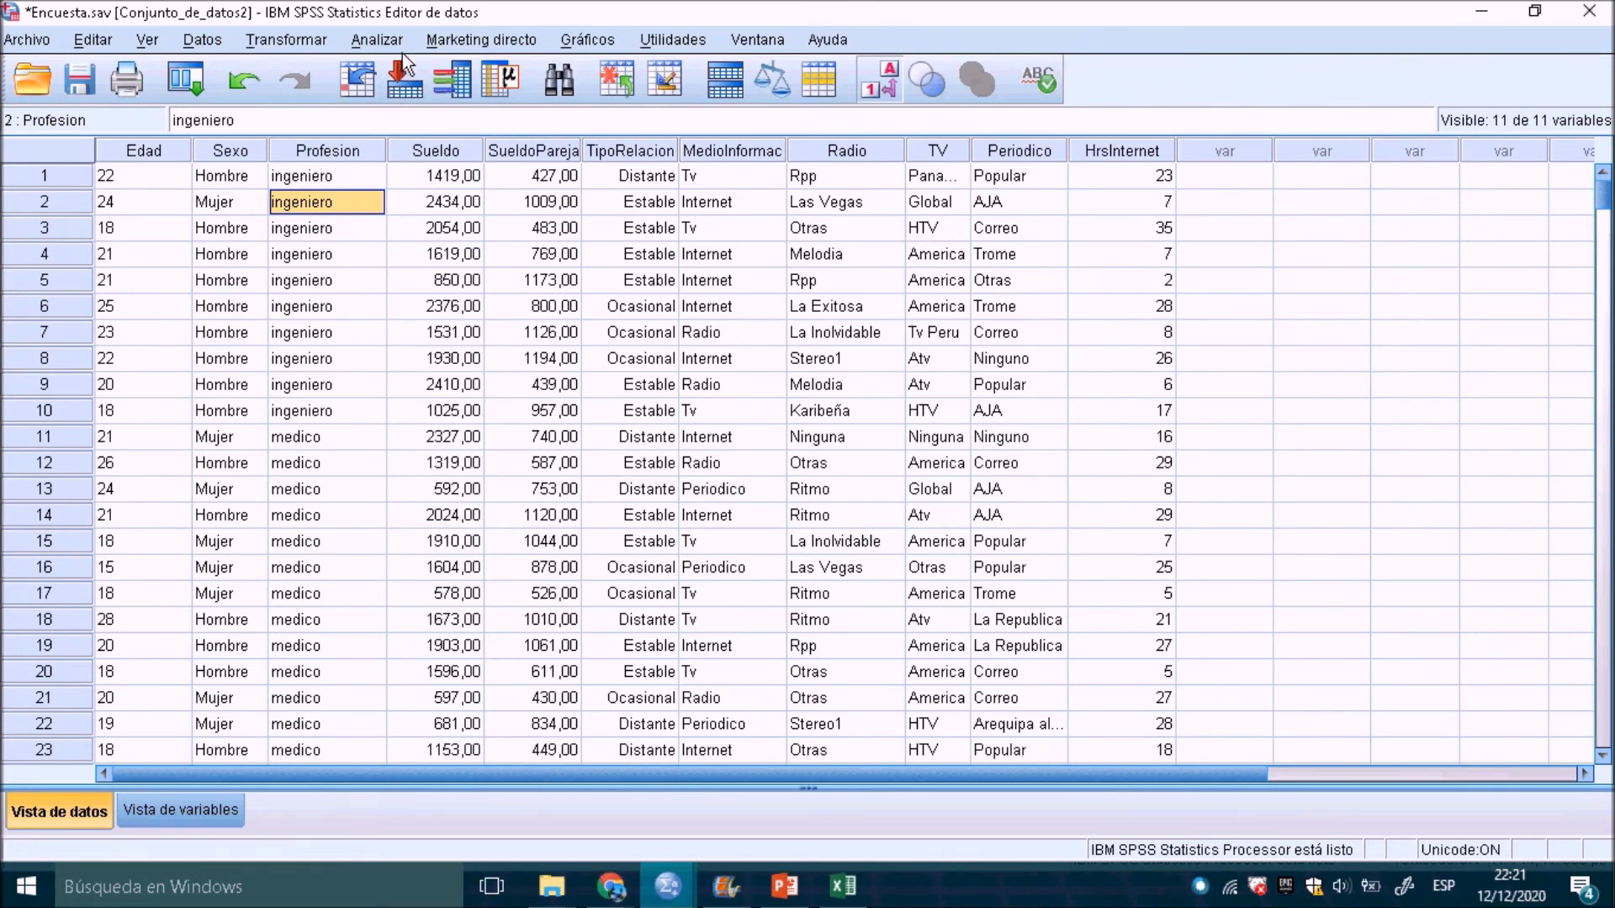
pyautogui.click(383, 40)
pyautogui.moveTo(476, 108)
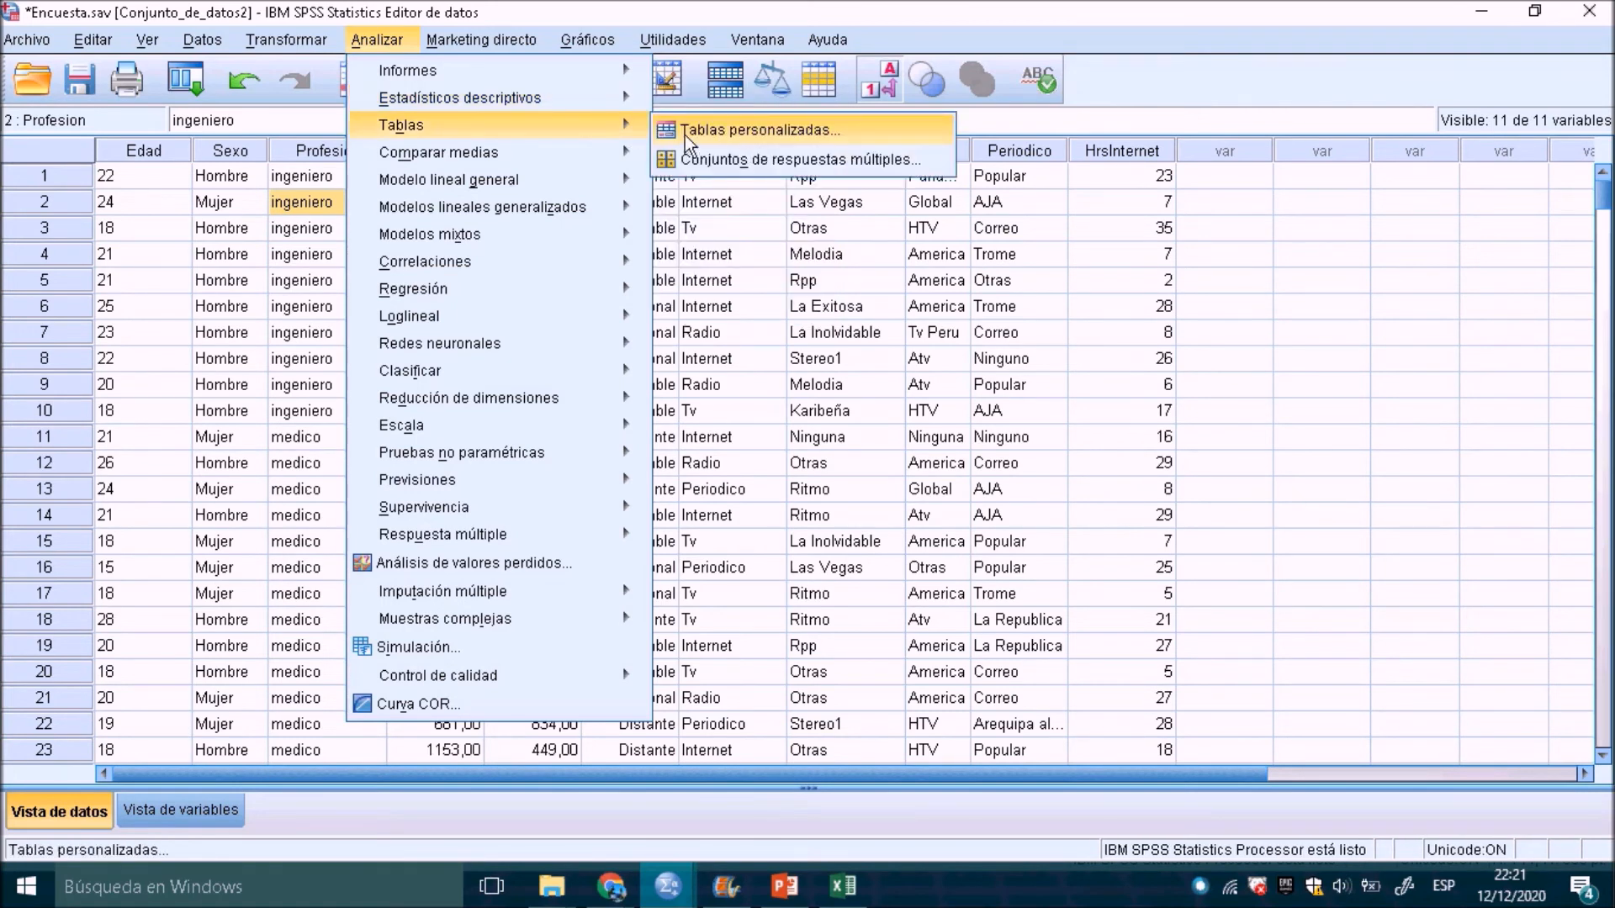
pyautogui.click(696, 108)
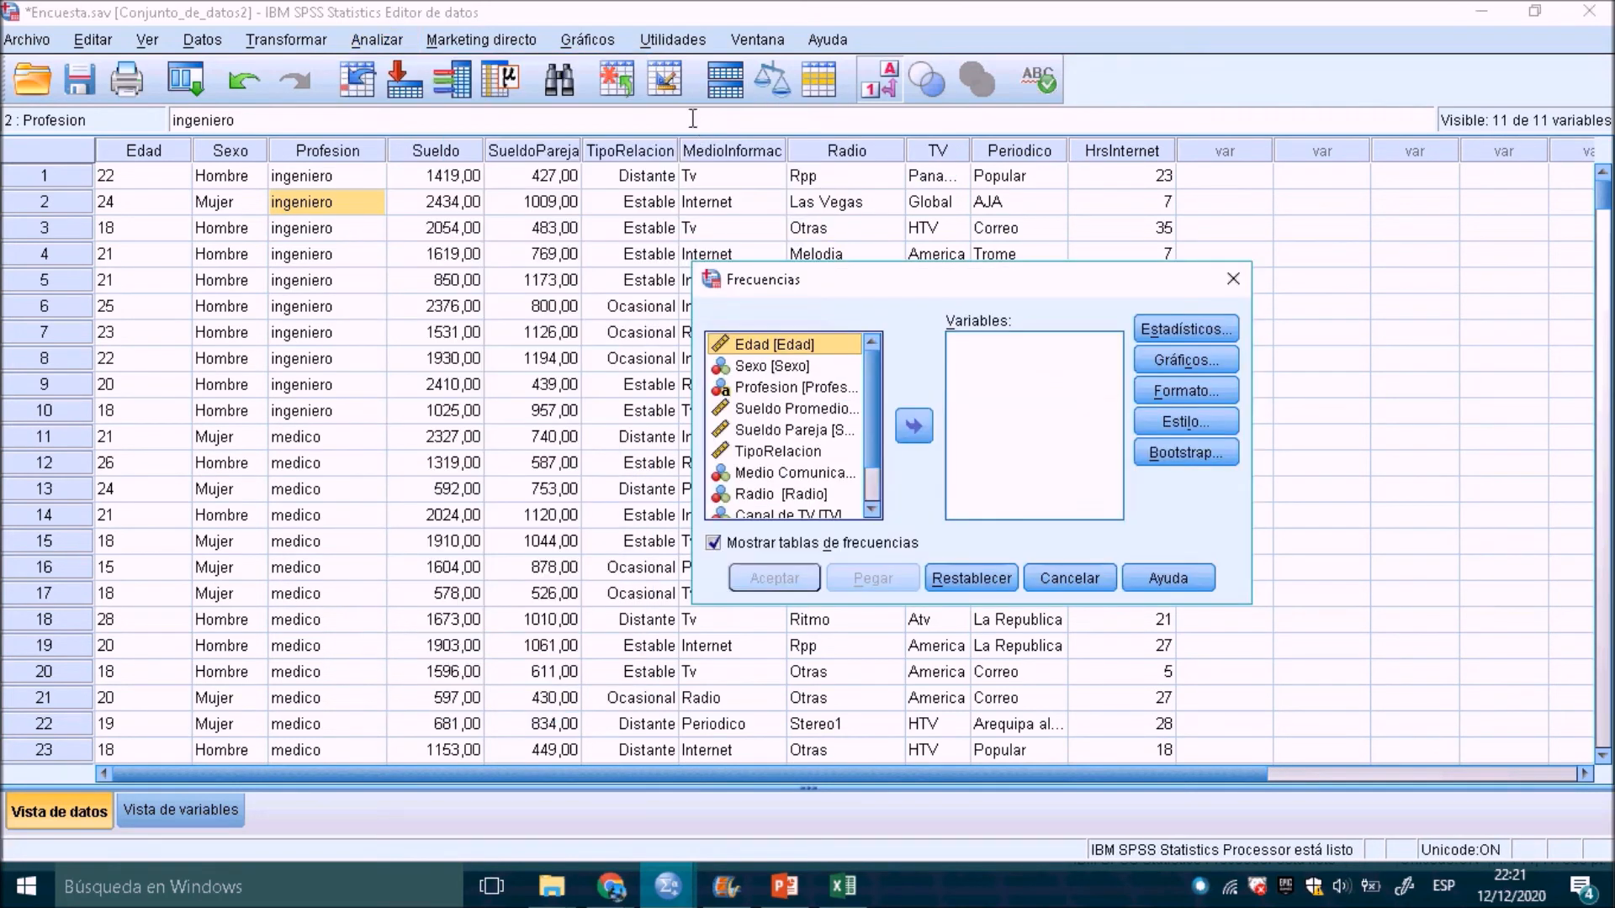
pyautogui.click(798, 391)
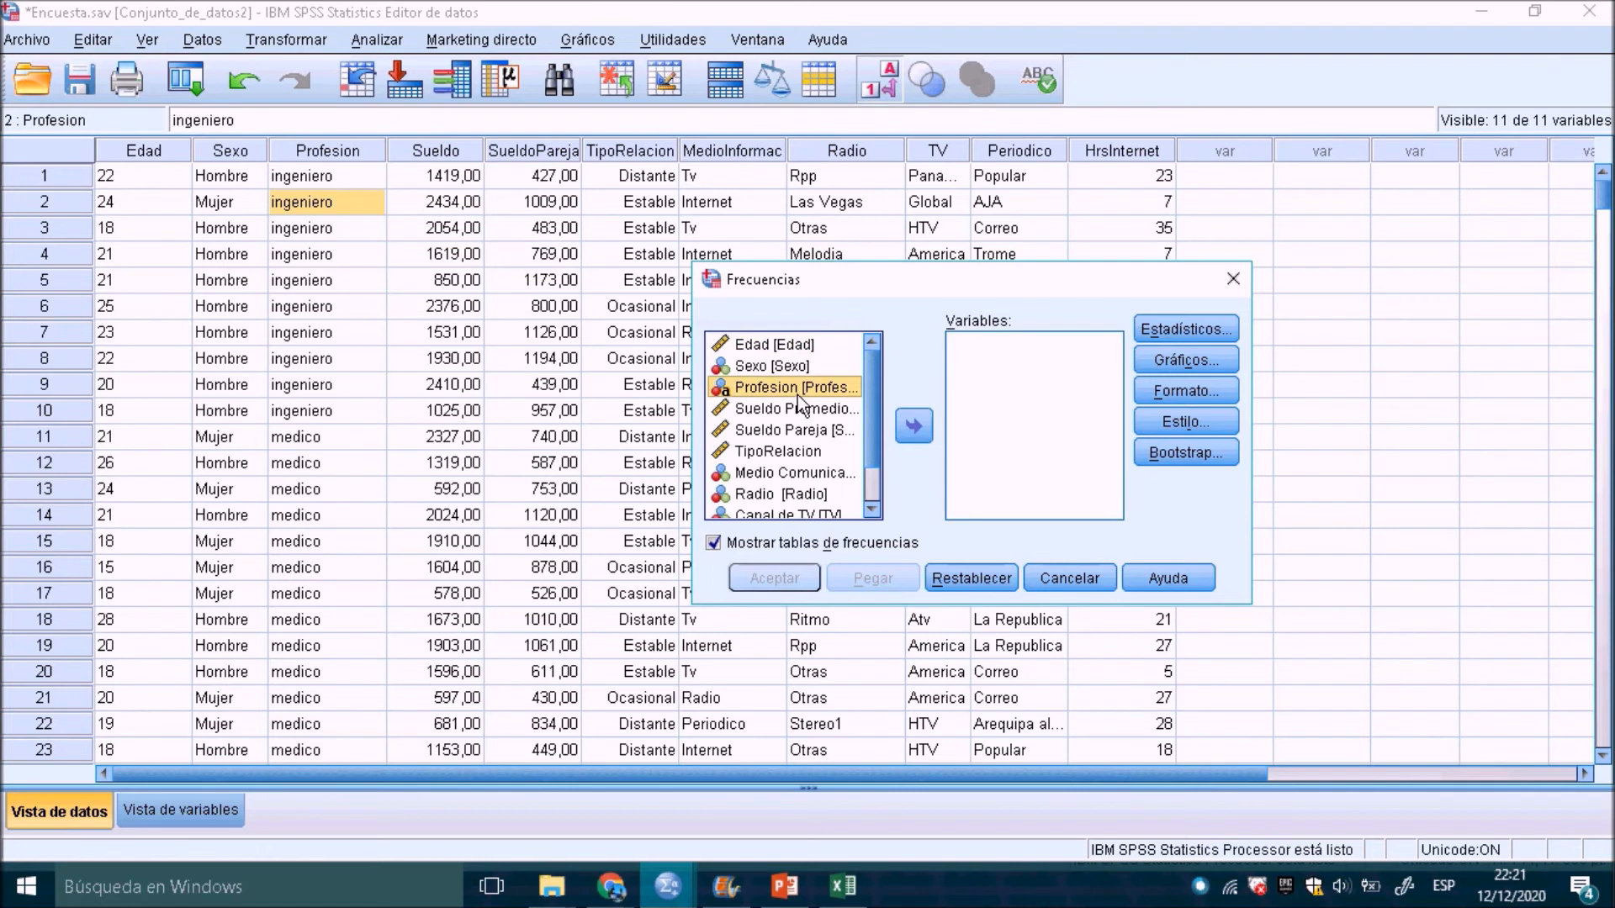
pyautogui.click(925, 428)
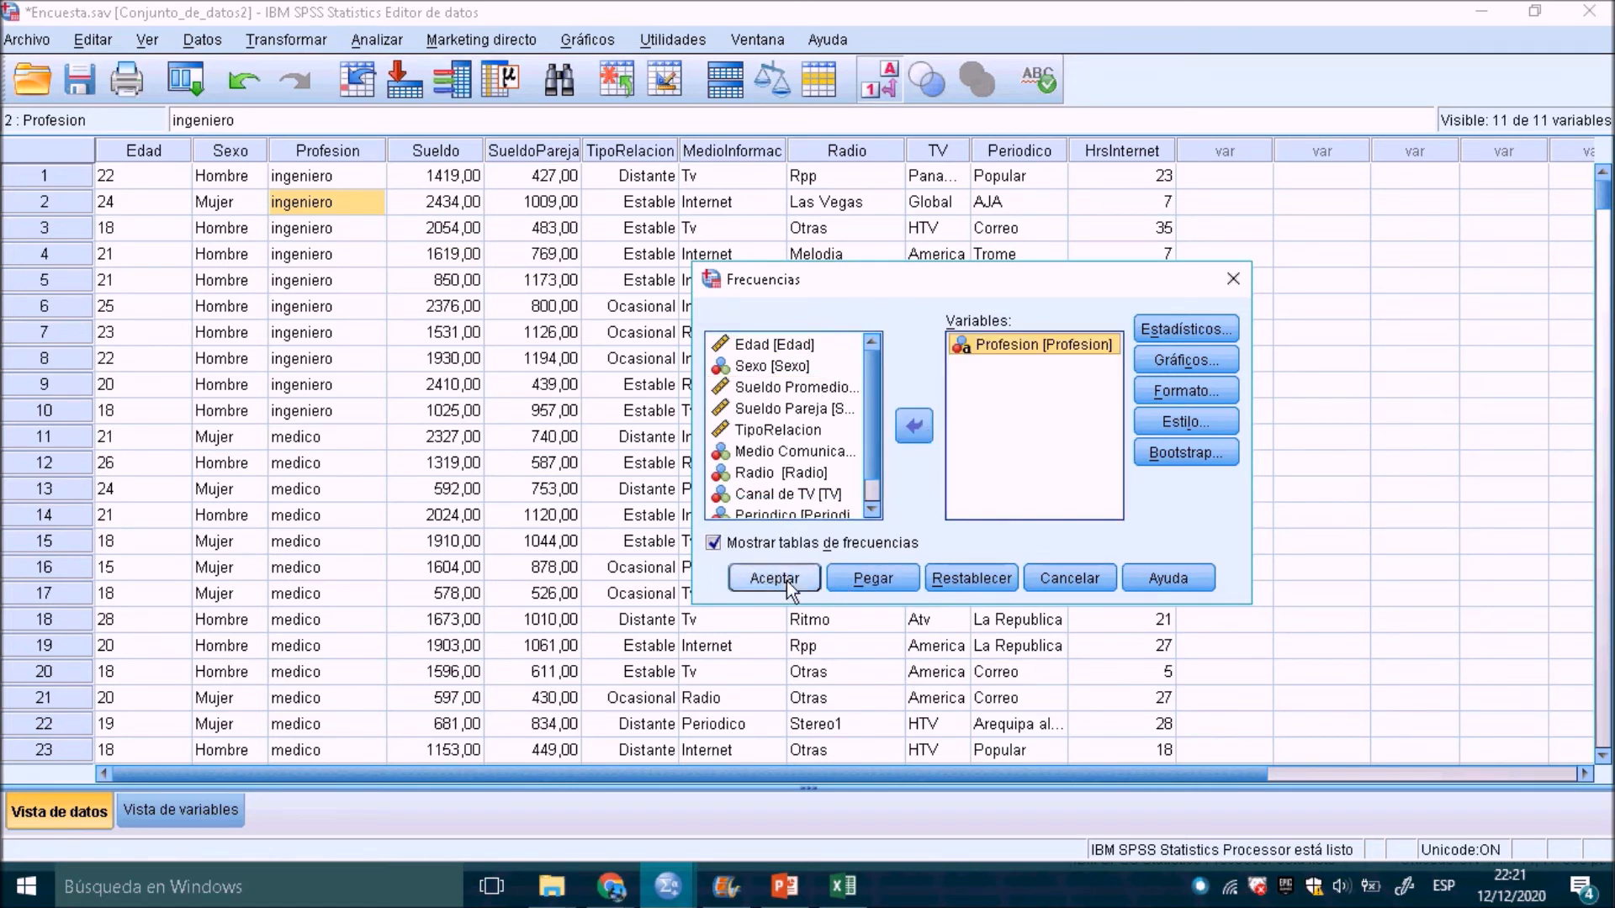
# - Run the Profesion frequencies with frequency tables enabled and select the resulting Profesion table in the output
pyautogui.click(733, 547)
pyautogui.click(984, 486)
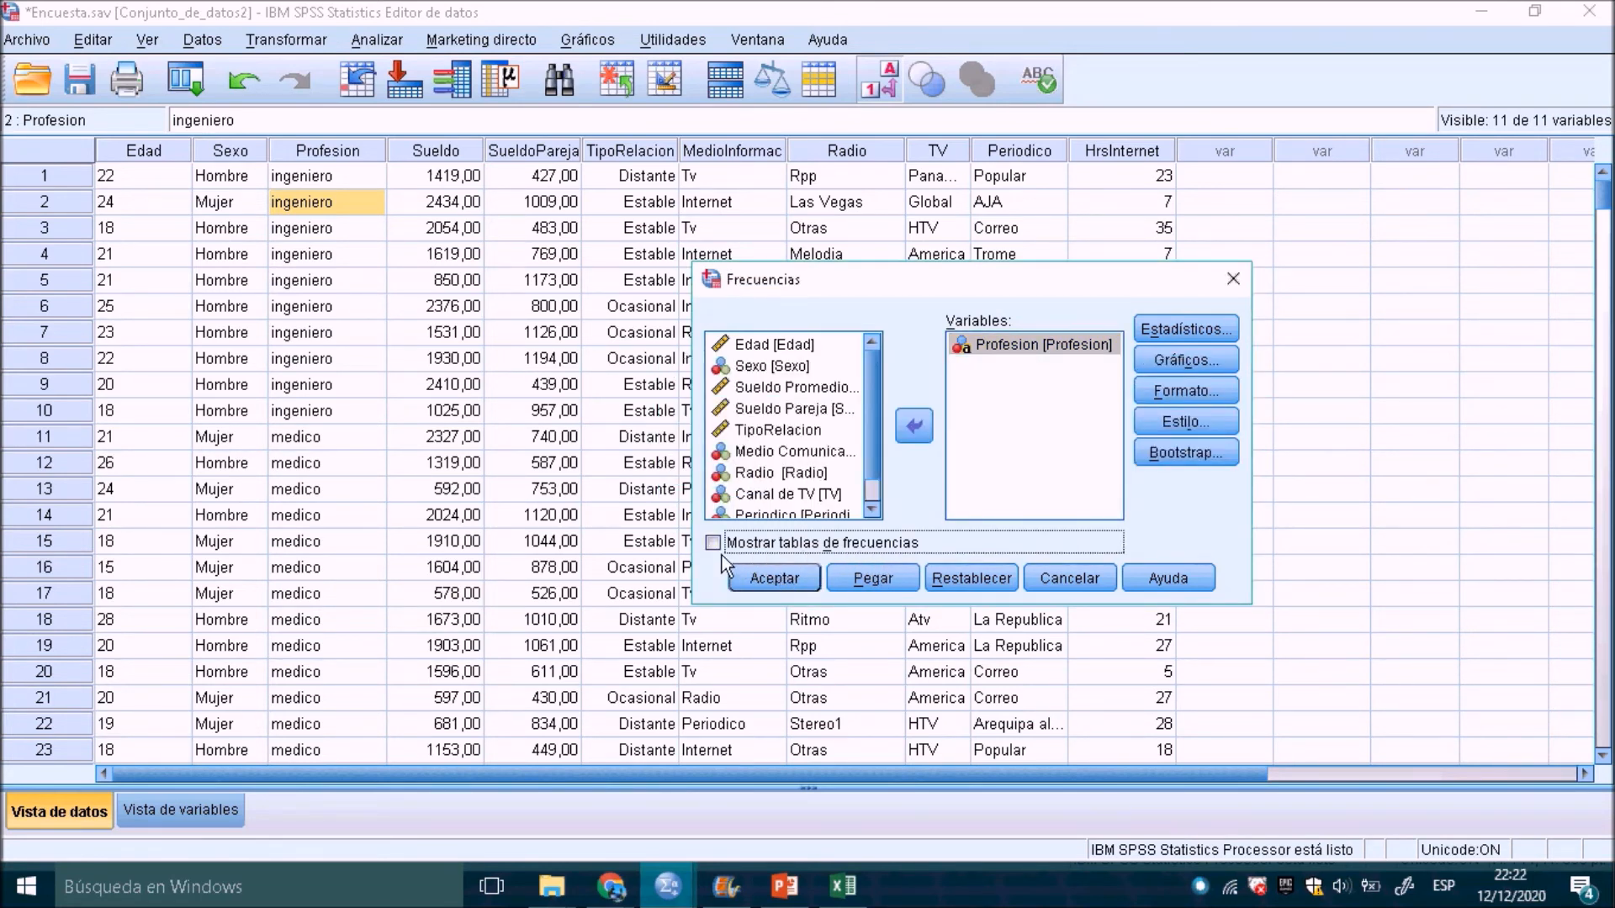
pyautogui.click(773, 578)
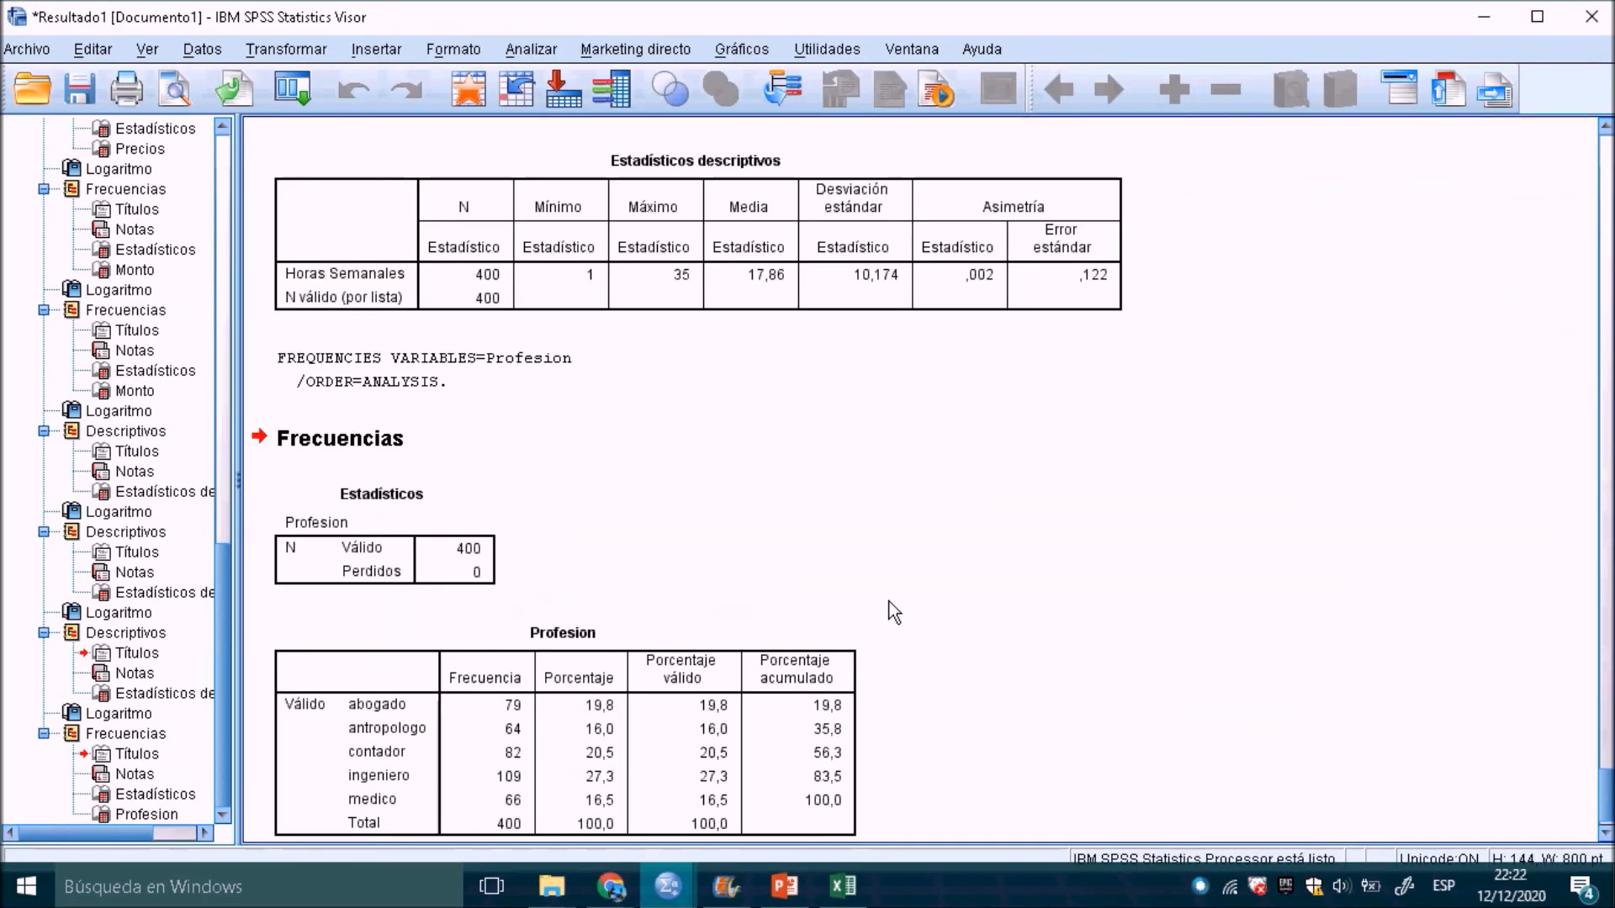
pyautogui.scroll(-1, 841, 715)
pyautogui.click(508, 749)
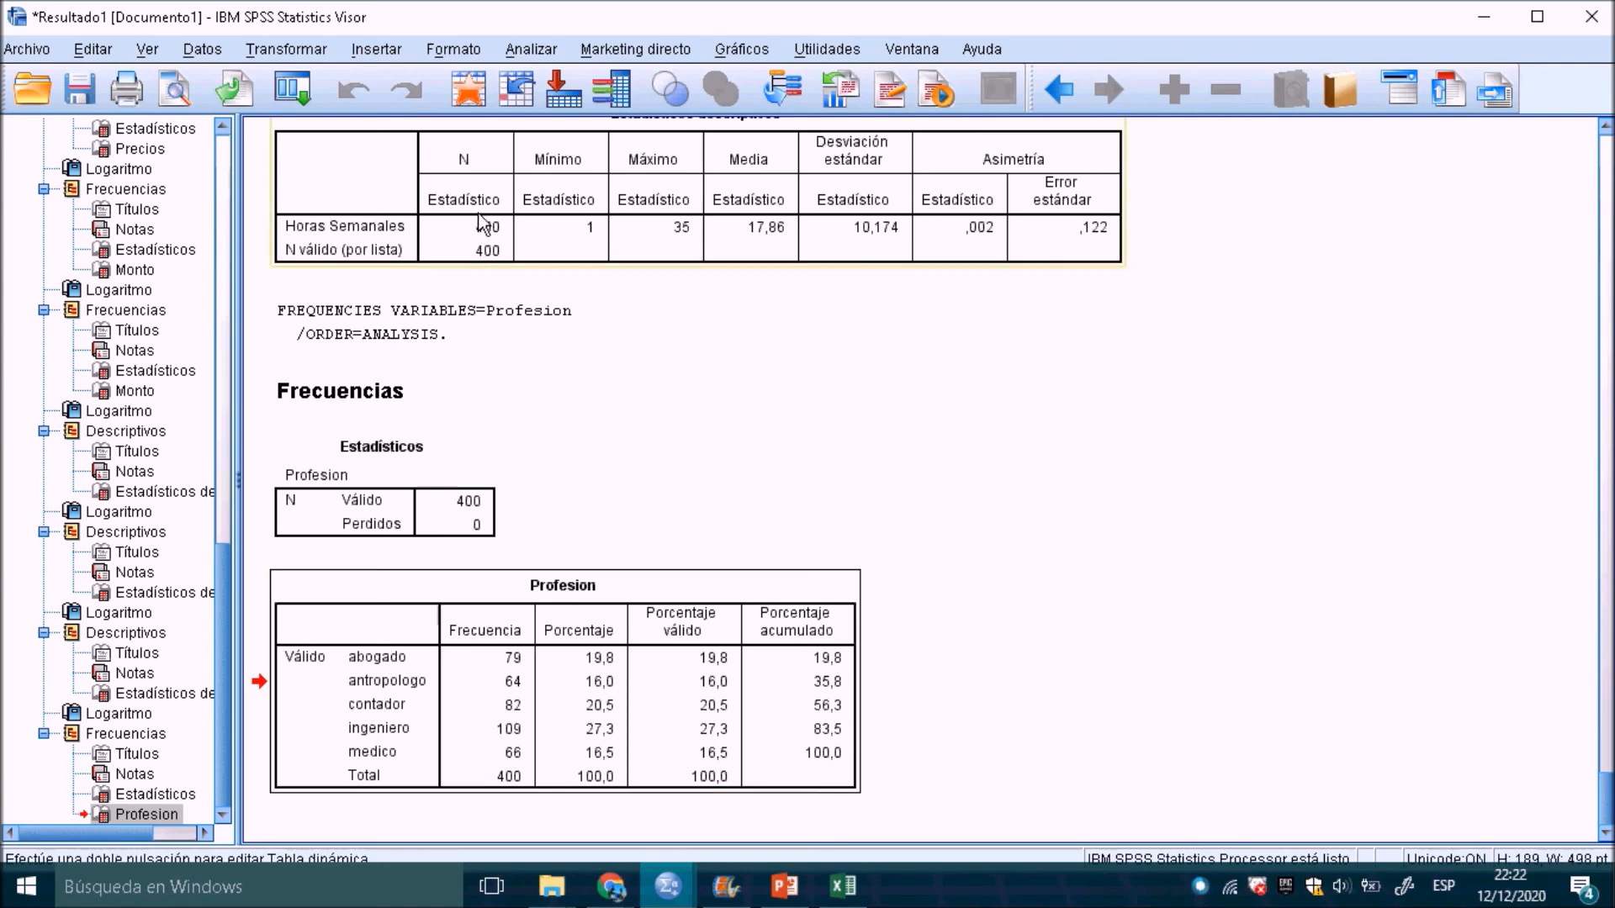
# - Return to the data editor and select the Sueldo column, followed by the Profesion column, to compare their data
pyautogui.click(481, 90)
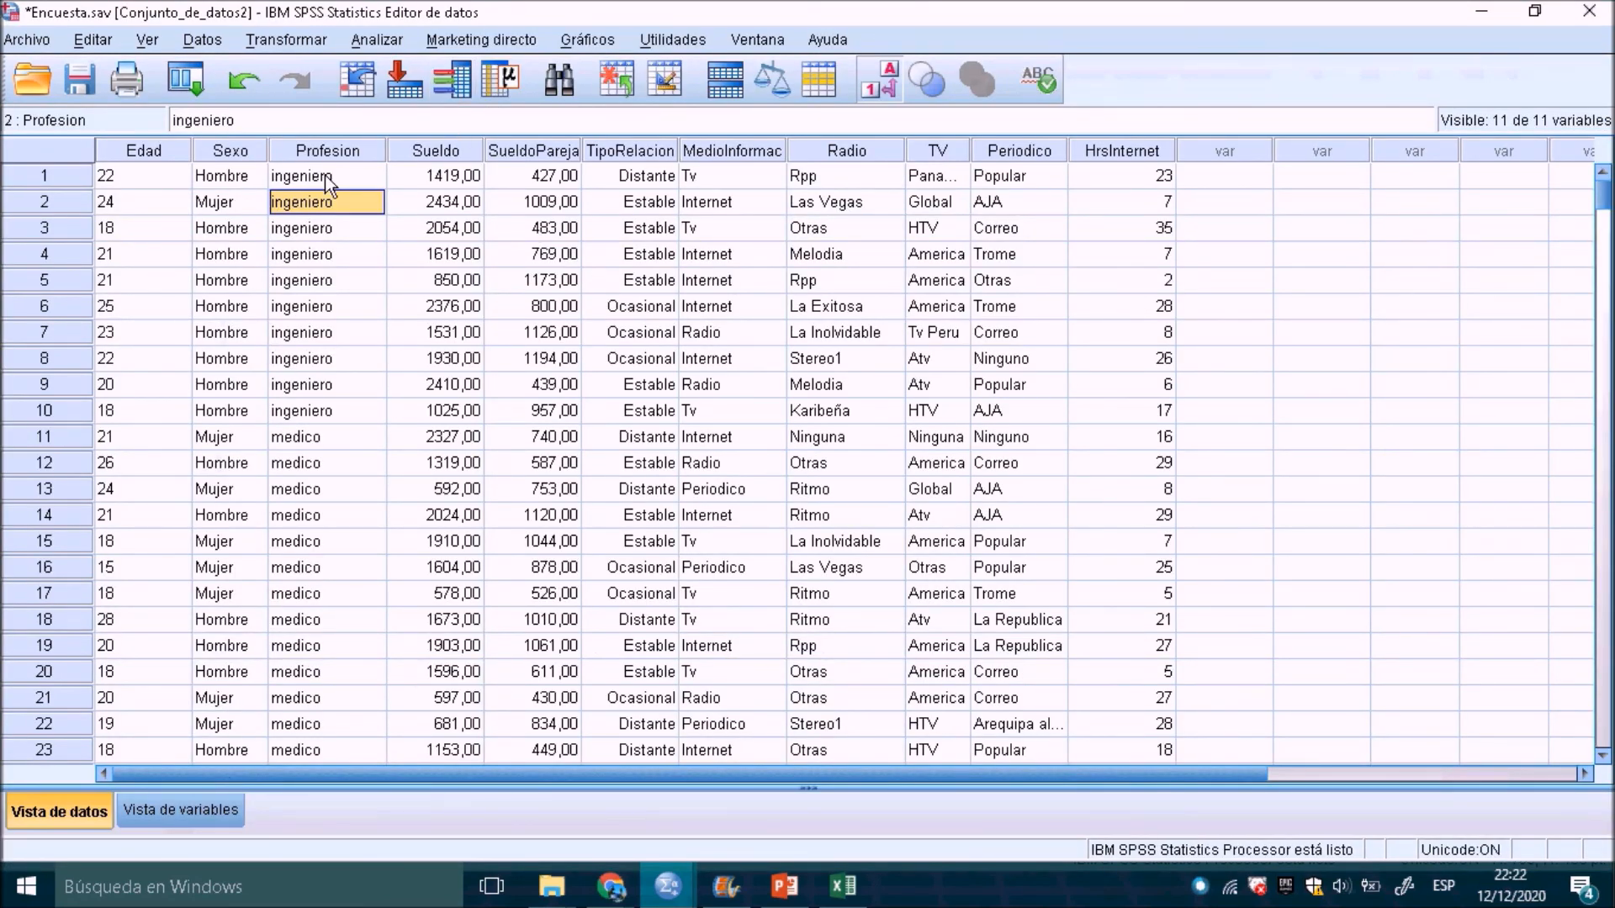
pyautogui.click(451, 159)
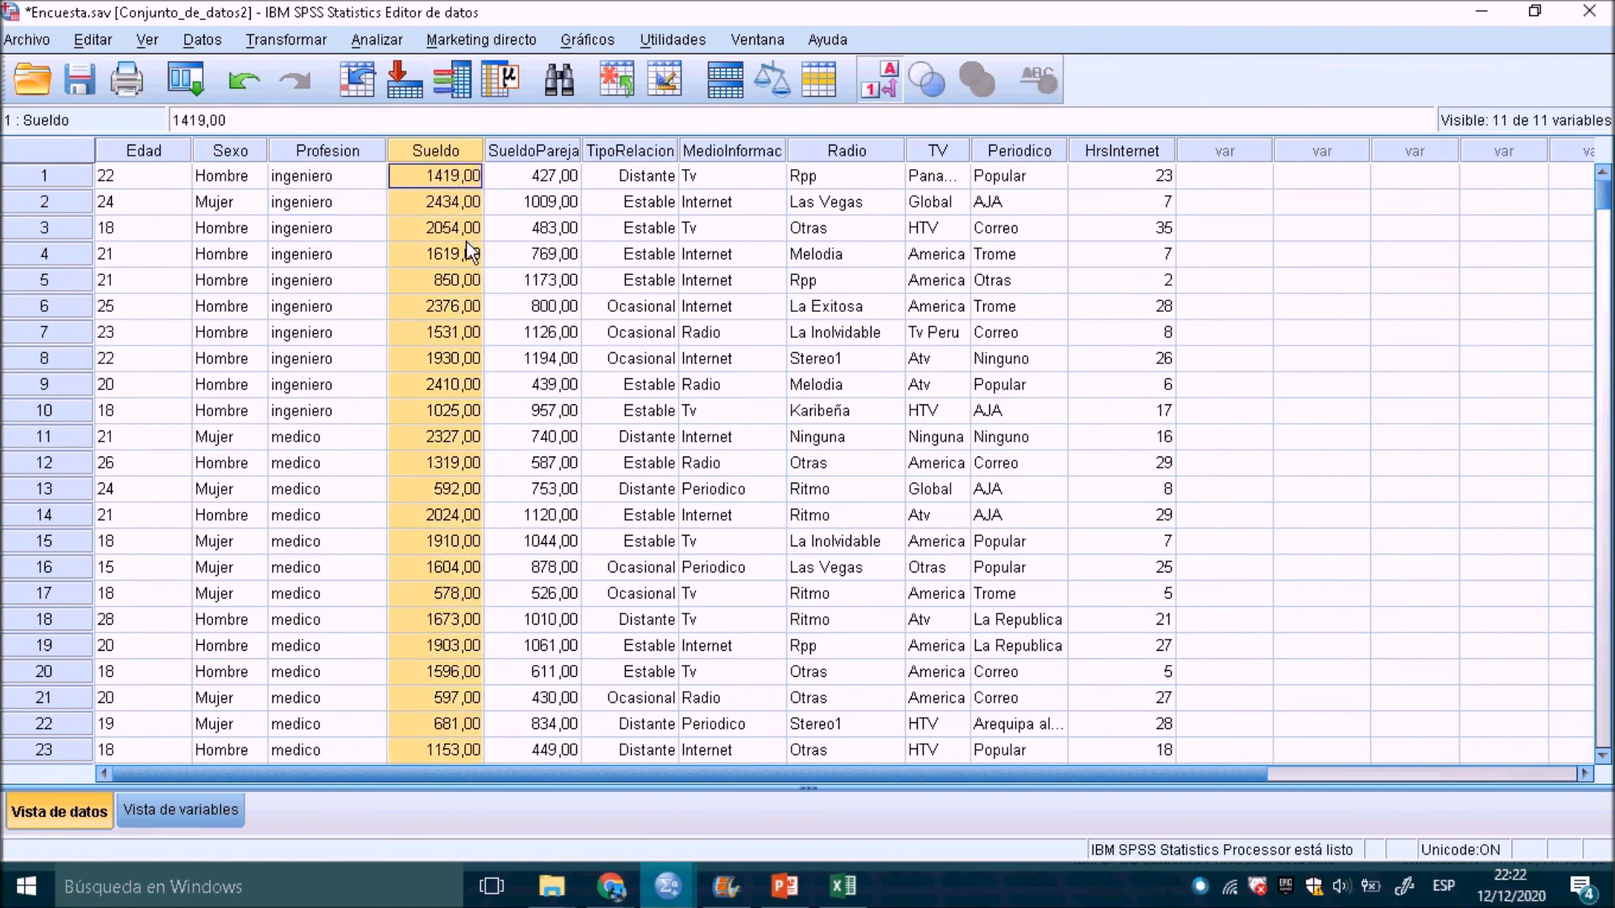
pyautogui.click(356, 158)
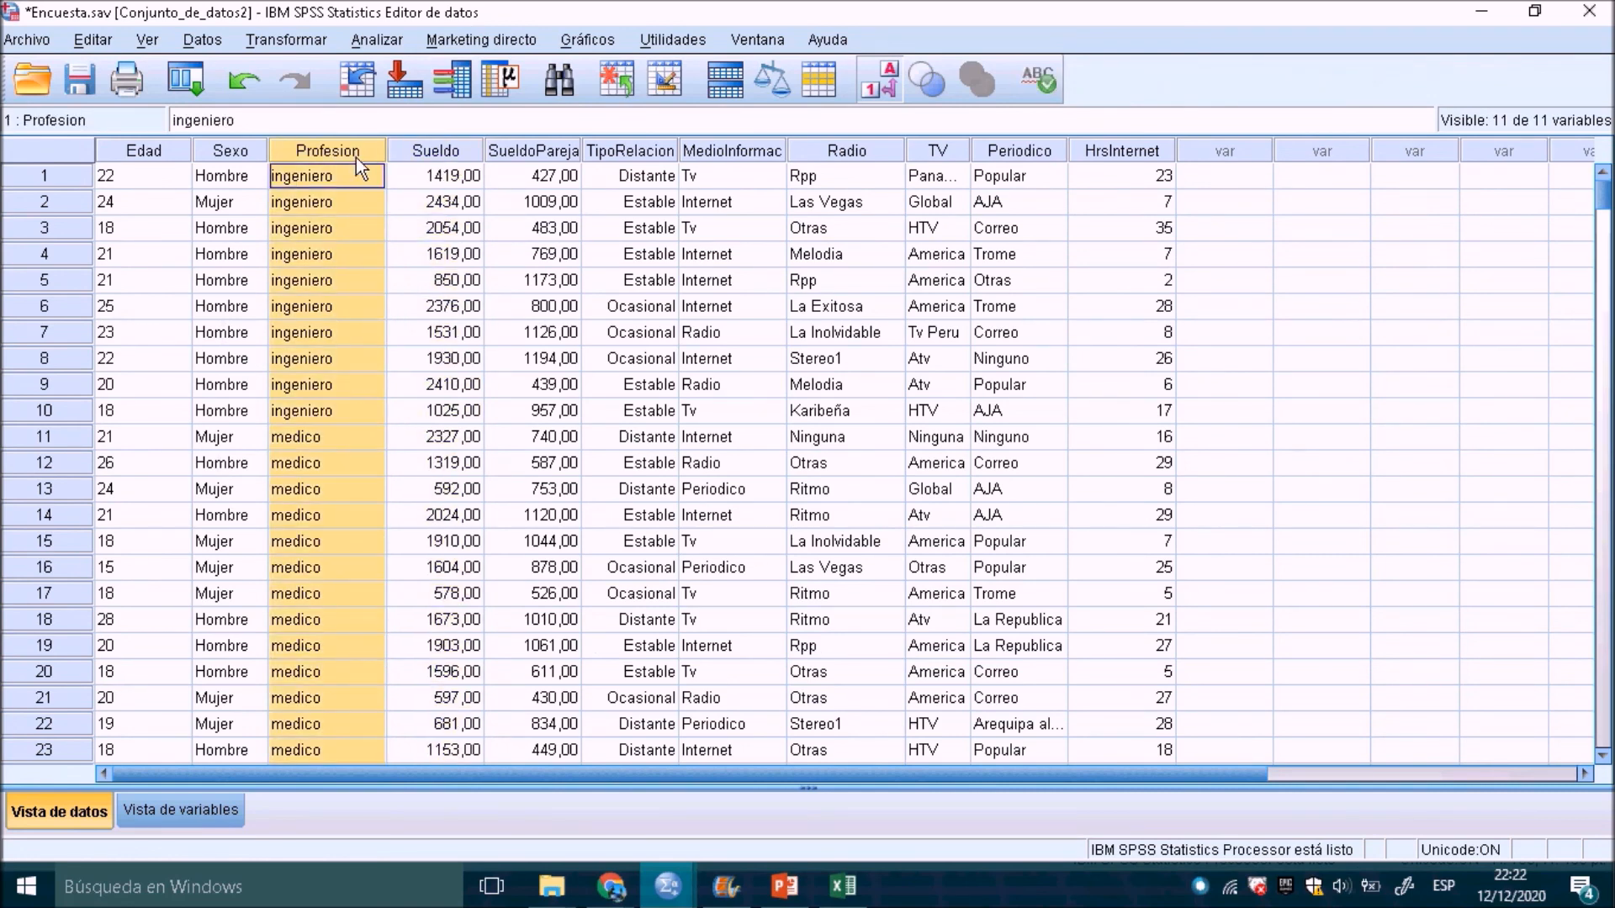